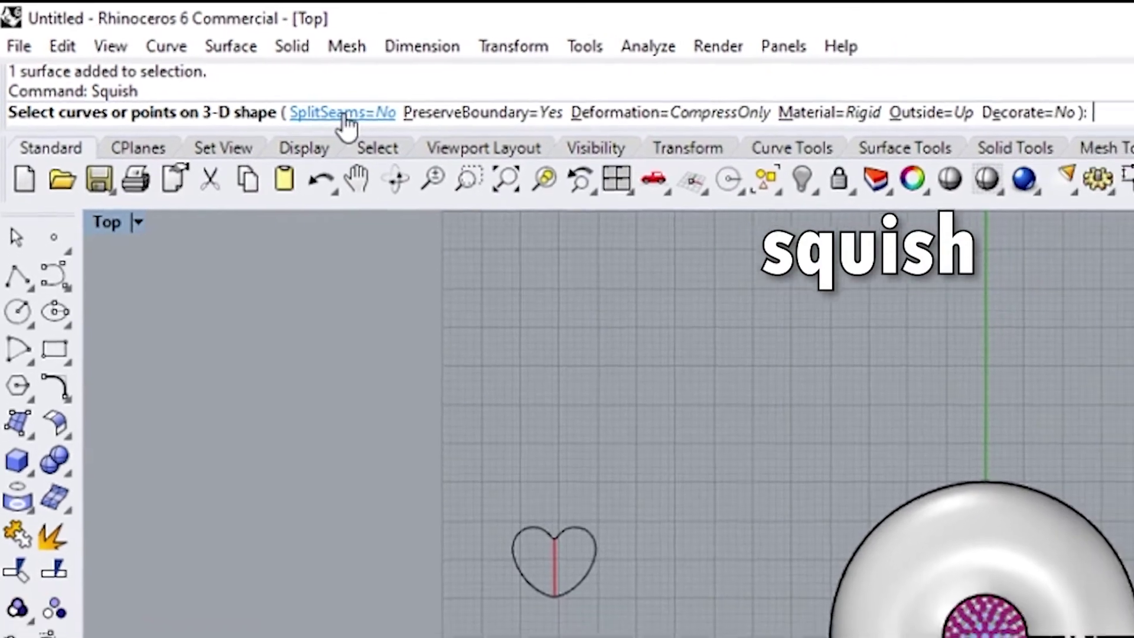
Squish the doughnut surface flat with SplitSeams set to No, and move the flattened disc to the far side of the heart.
click(372, 120)
click(372, 120)
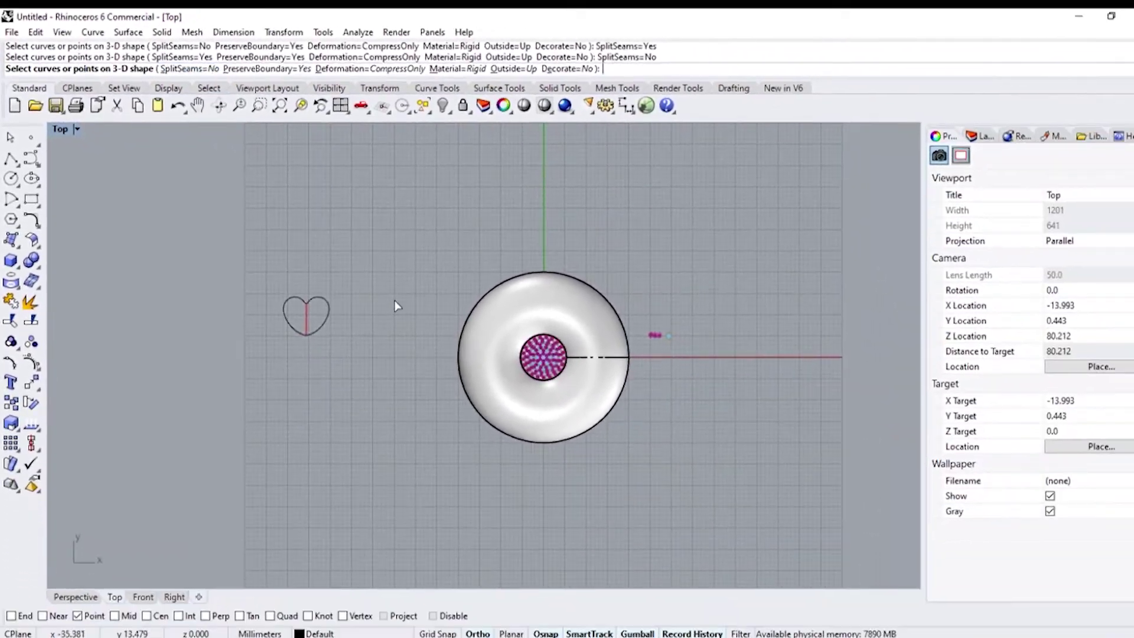
key(Return)
click(652, 297)
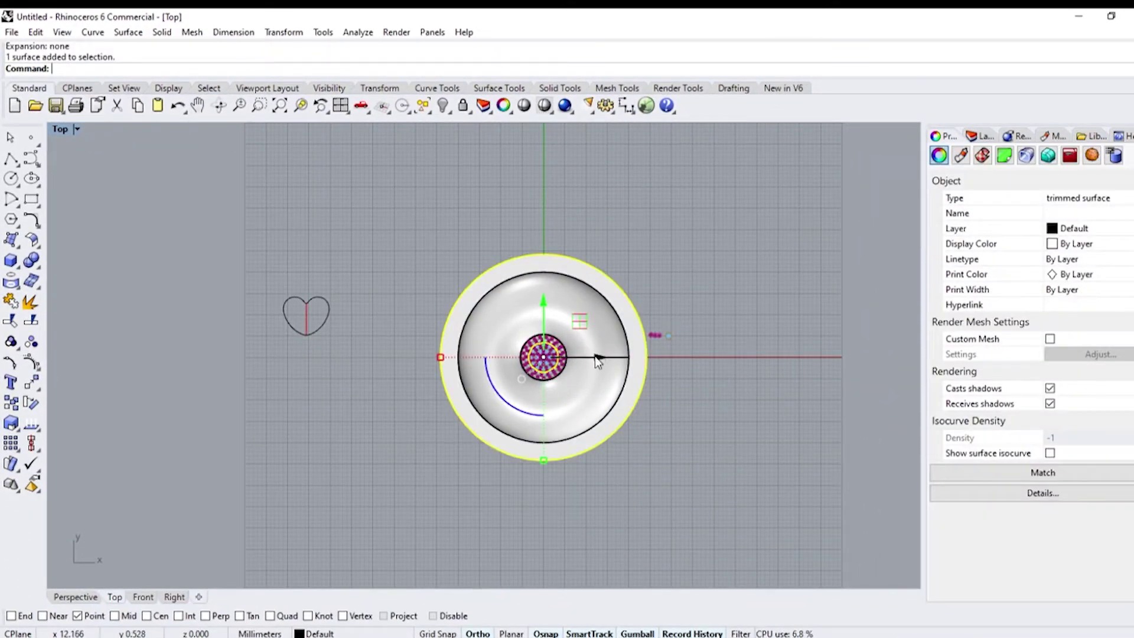
drag(597, 362, 242, 364)
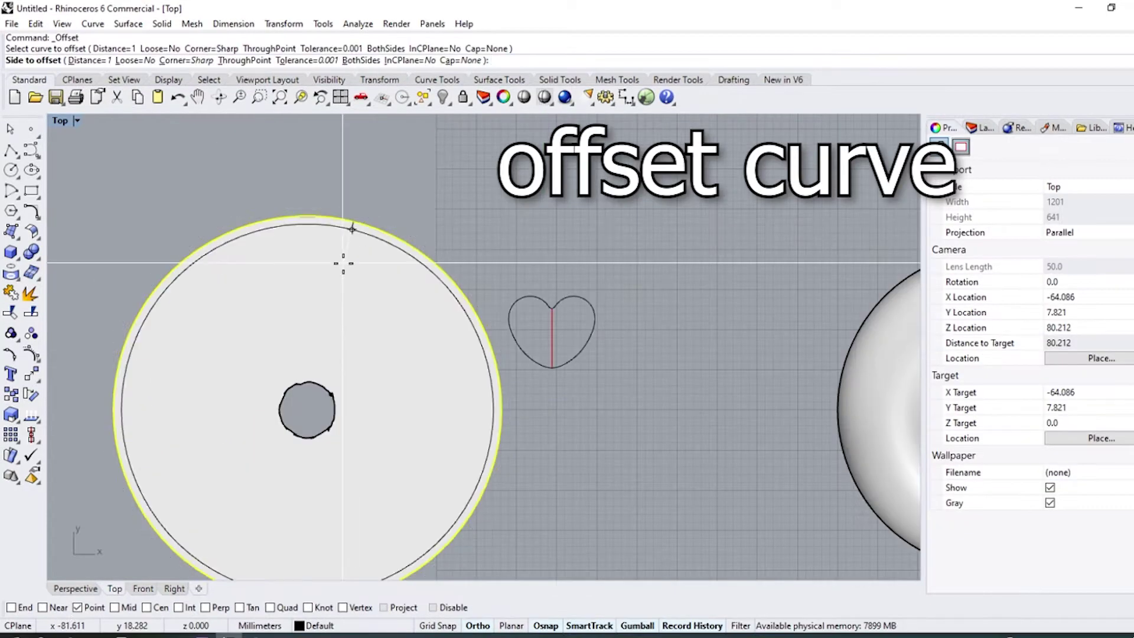
Offset the flattened disc's outer edge inward in 5 mm steps to create three concentric guide circles.
text(5)
key(Return)
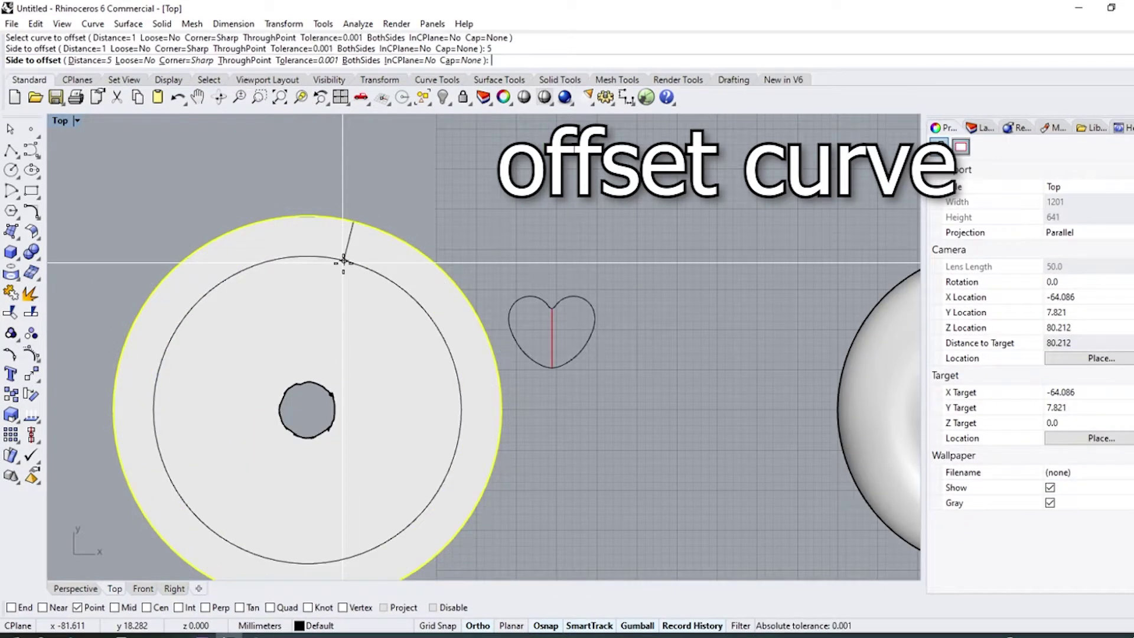
click(344, 358)
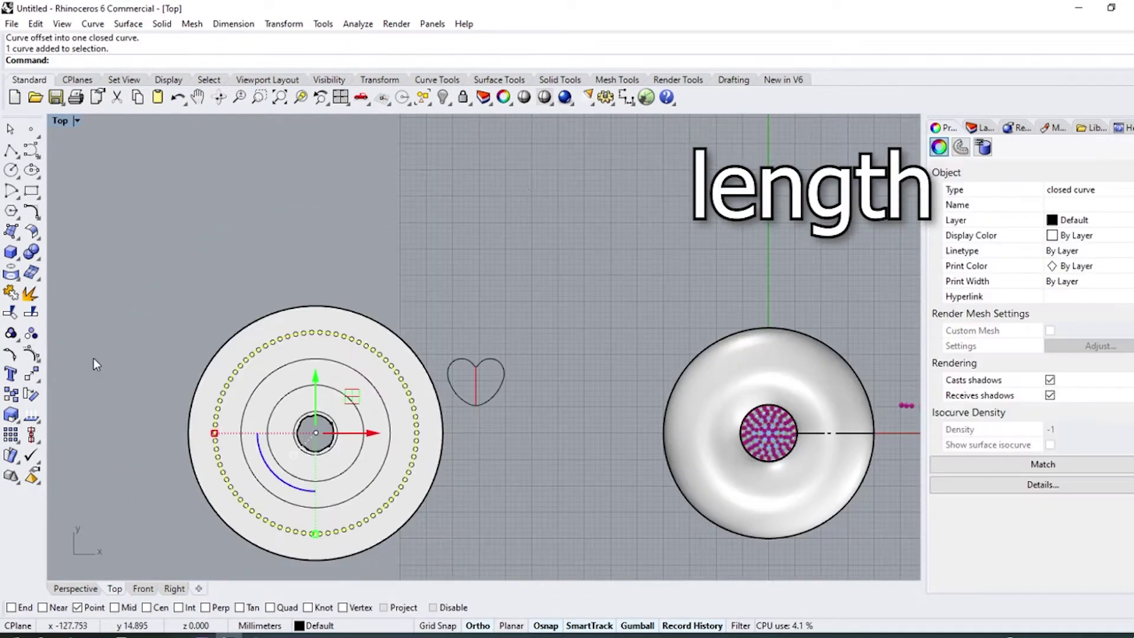
Measure the outermost guide circle's length and draw a horizontal line of that length, 120.323 mm, above the disc.
click(38, 424)
click(87, 429)
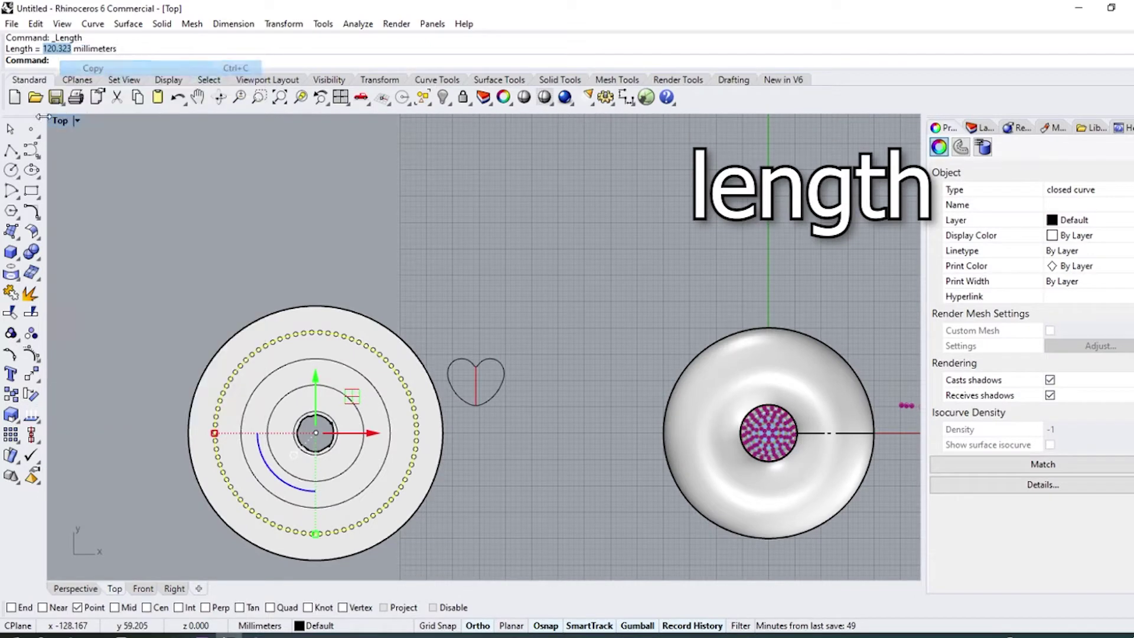
click(17, 158)
click(36, 167)
click(153, 155)
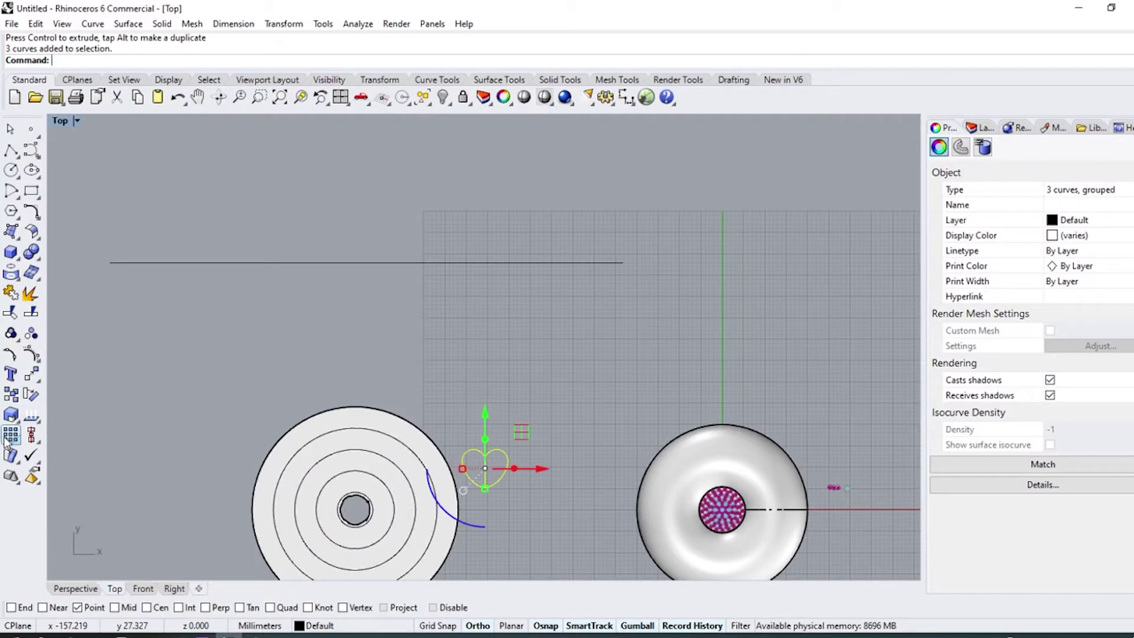
Copy the grouped heart from the midpoint of its centre line onto the right end of the horizontal line, using end-point snapping.
click(11, 394)
click(25, 607)
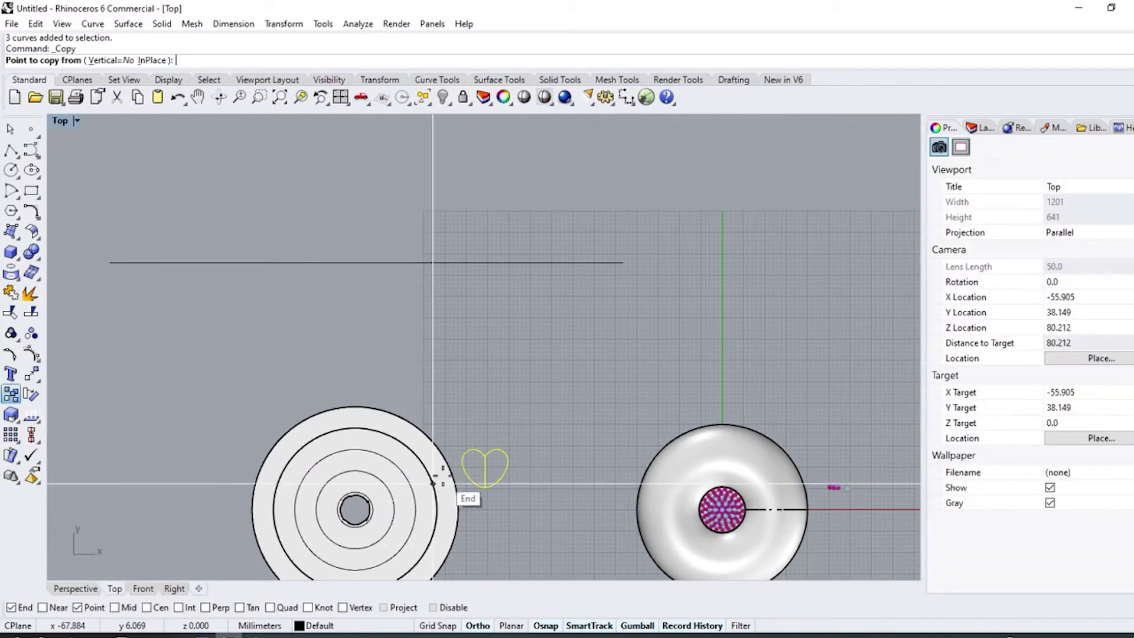
click(485, 470)
click(655, 306)
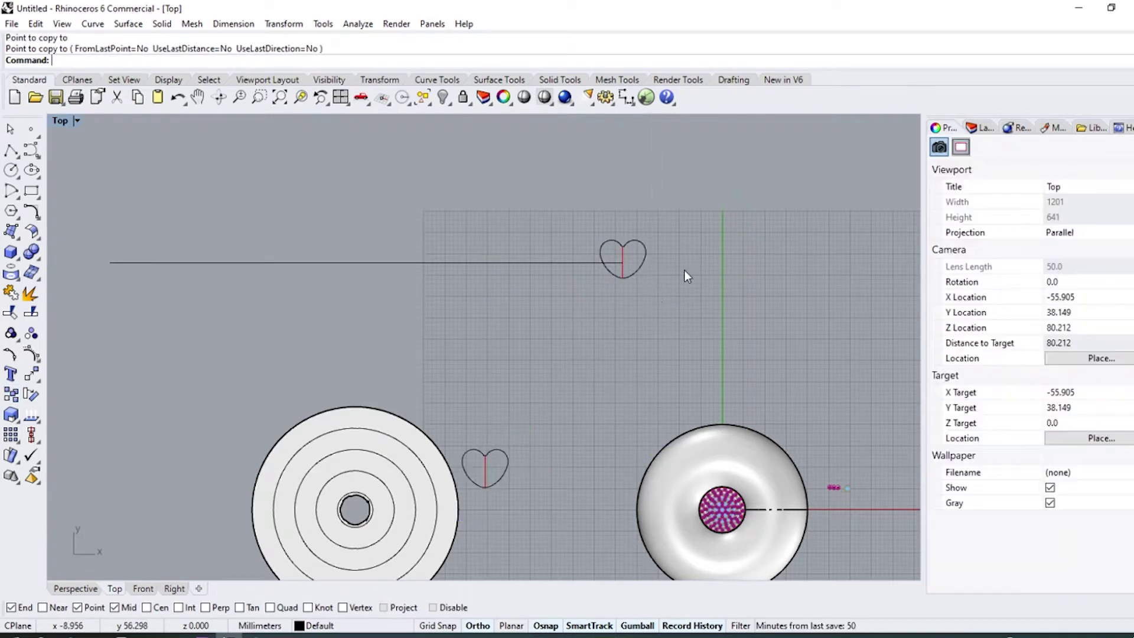
Array the small heart along the horizontal line with 6 mm between items and Freeform orientation.
scroll(662, 237, up, 2)
click(283, 24)
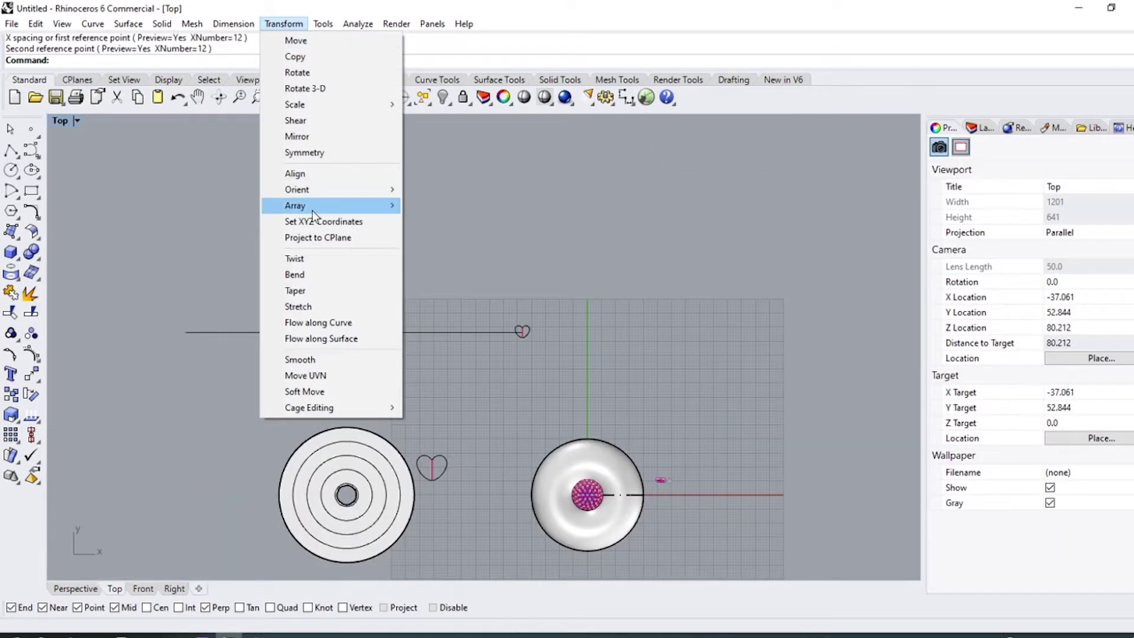
mouse_move(312, 211)
click(476, 252)
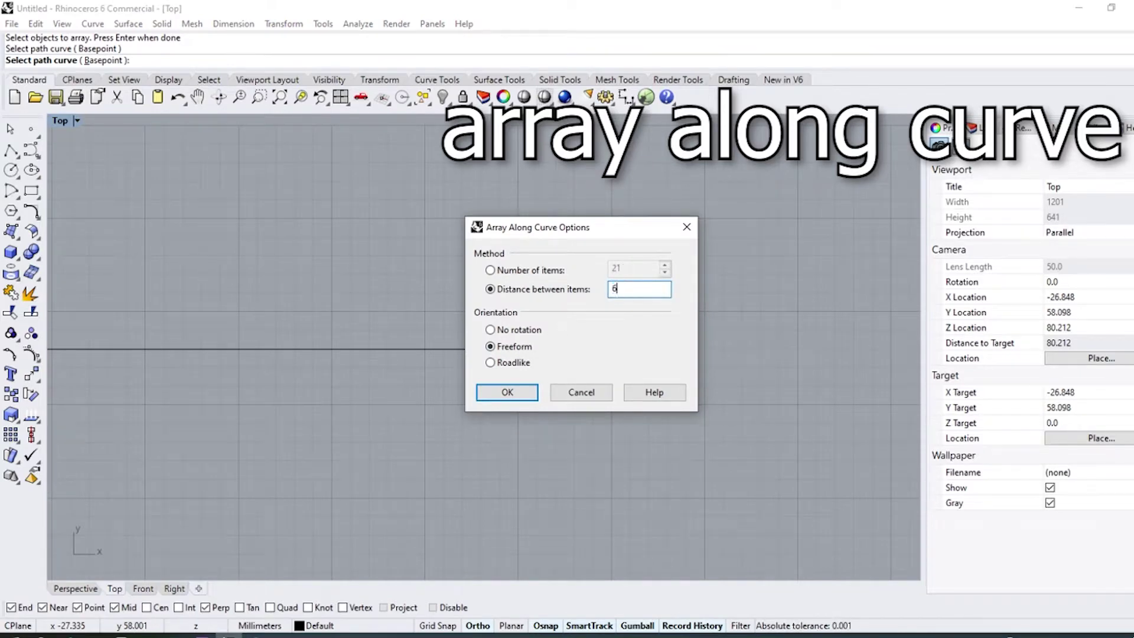
key(Return)
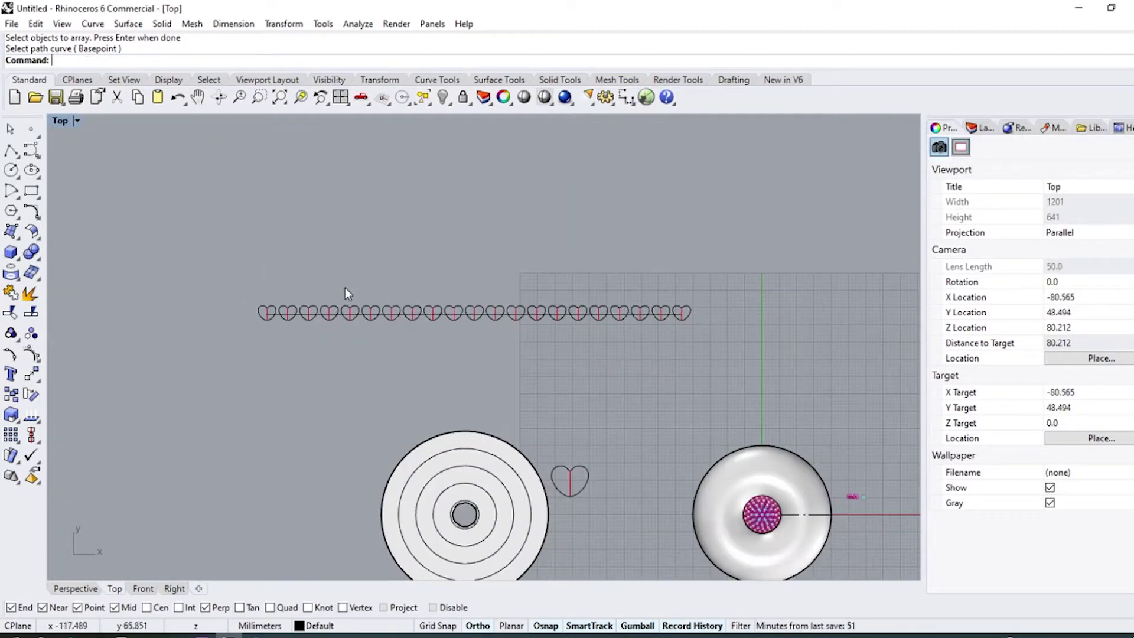
Scale the row of hearts in one direction from the heart at its right end to fit the line.
scroll(279, 322, up, 2)
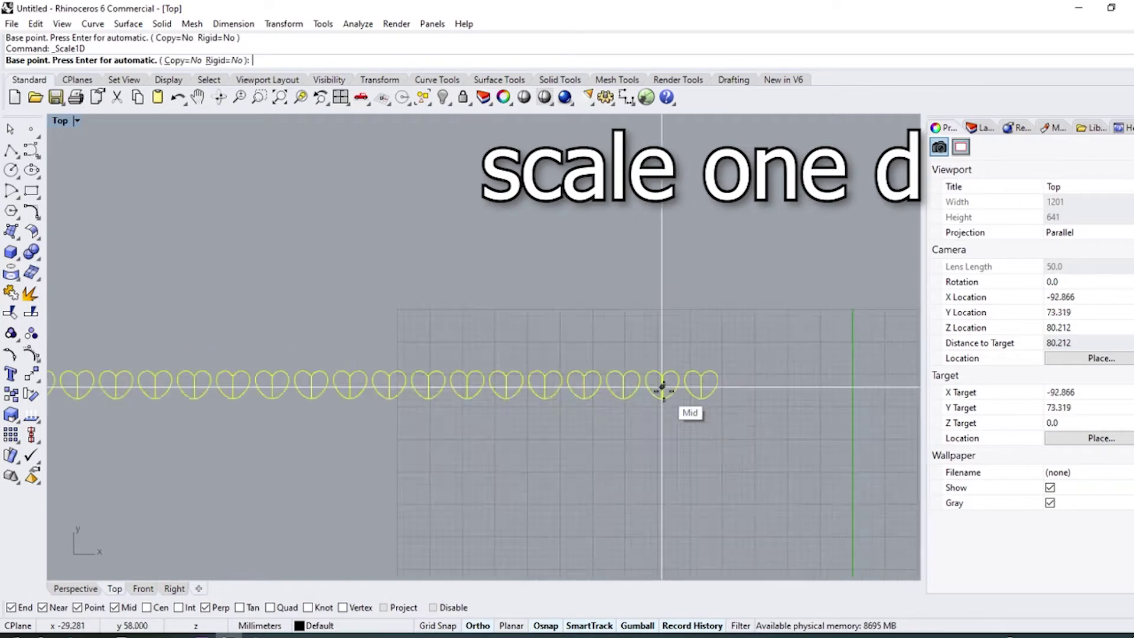
click(726, 401)
scroll(303, 423, down, 3)
scroll(577, 451, up, 6)
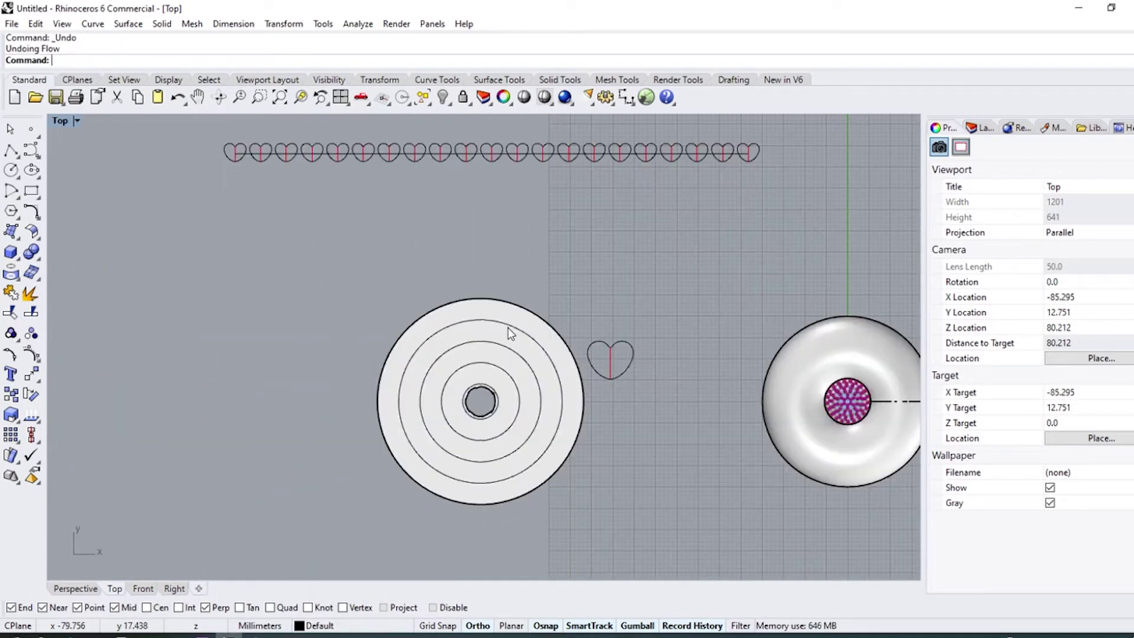
Rebuild the three offset guide circles on the flattened disc with eight control points each.
click(501, 347)
click(550, 366)
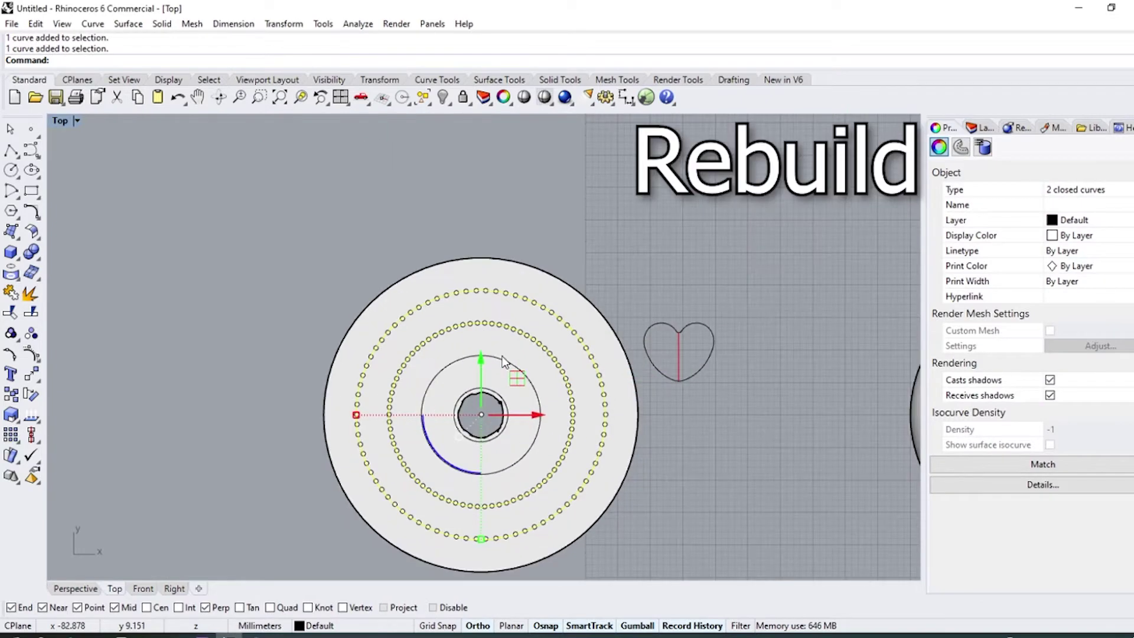
click(517, 378)
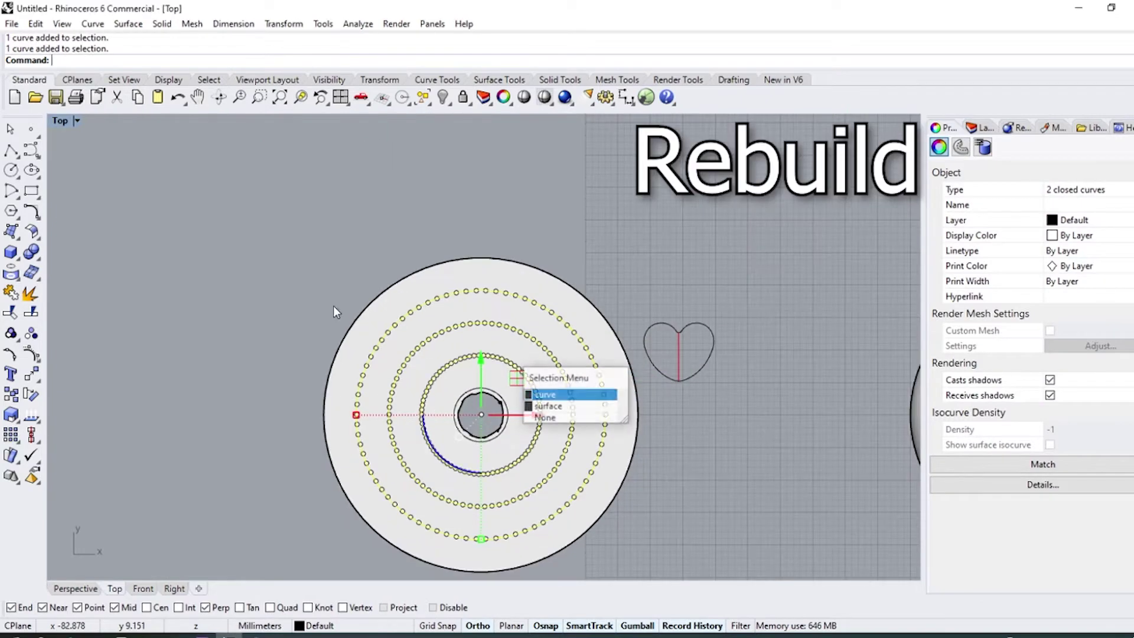
click(544, 395)
click(36, 219)
click(216, 239)
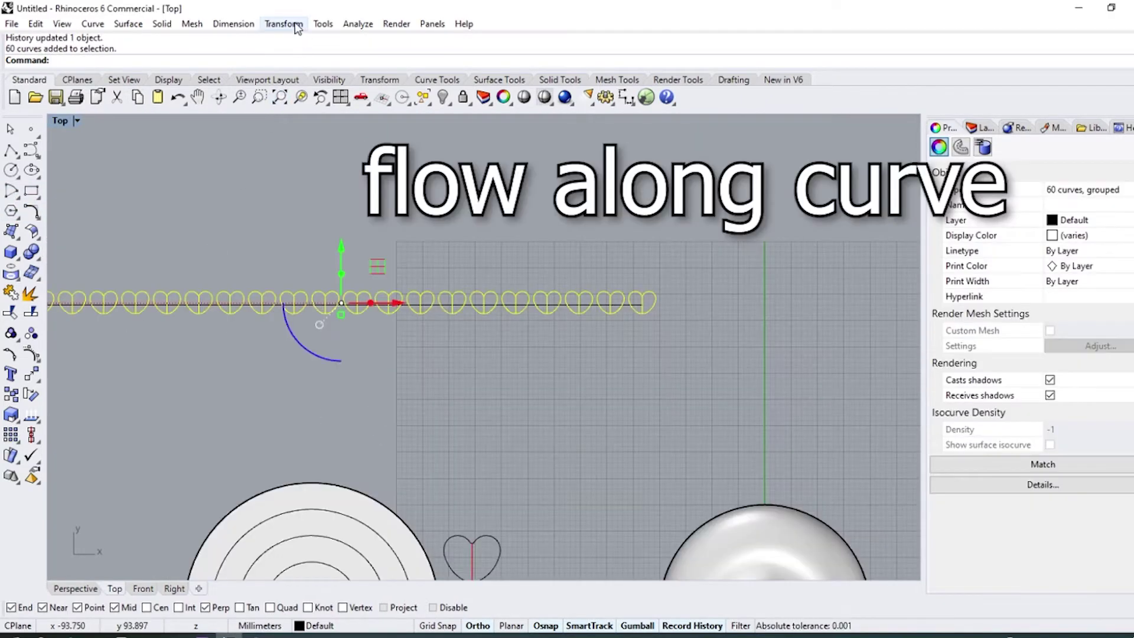
Flow a copy of the grouped hearts from the straight line onto the outermost guide circle of the disc.
click(296, 27)
click(327, 324)
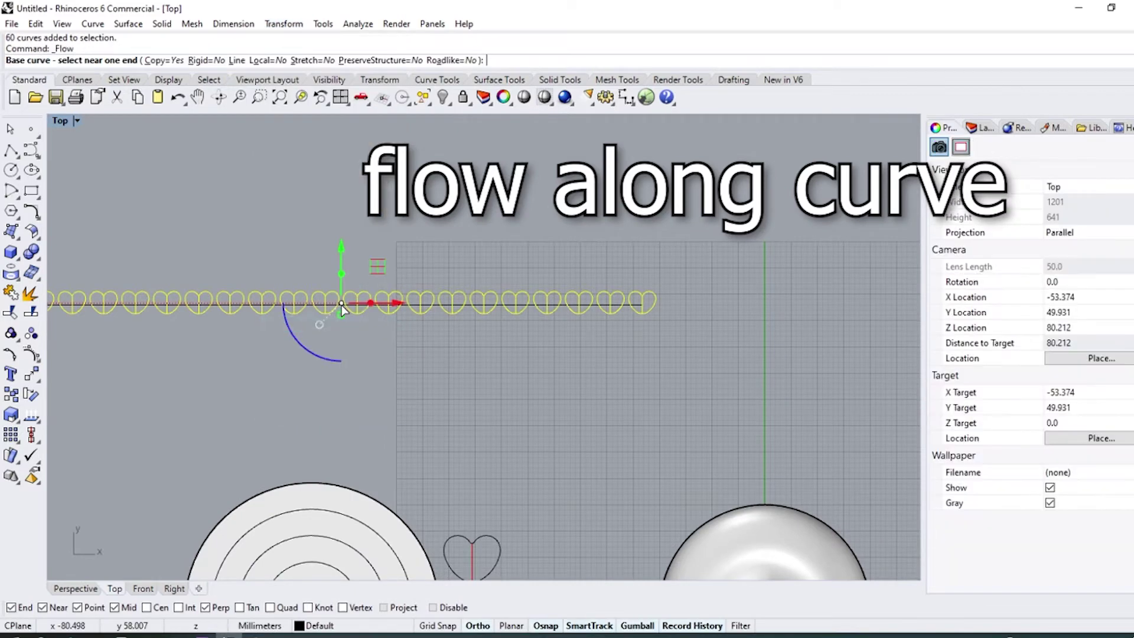
click(341, 305)
scroll(370, 253, down, 8)
scroll(330, 368, up, 6)
click(362, 524)
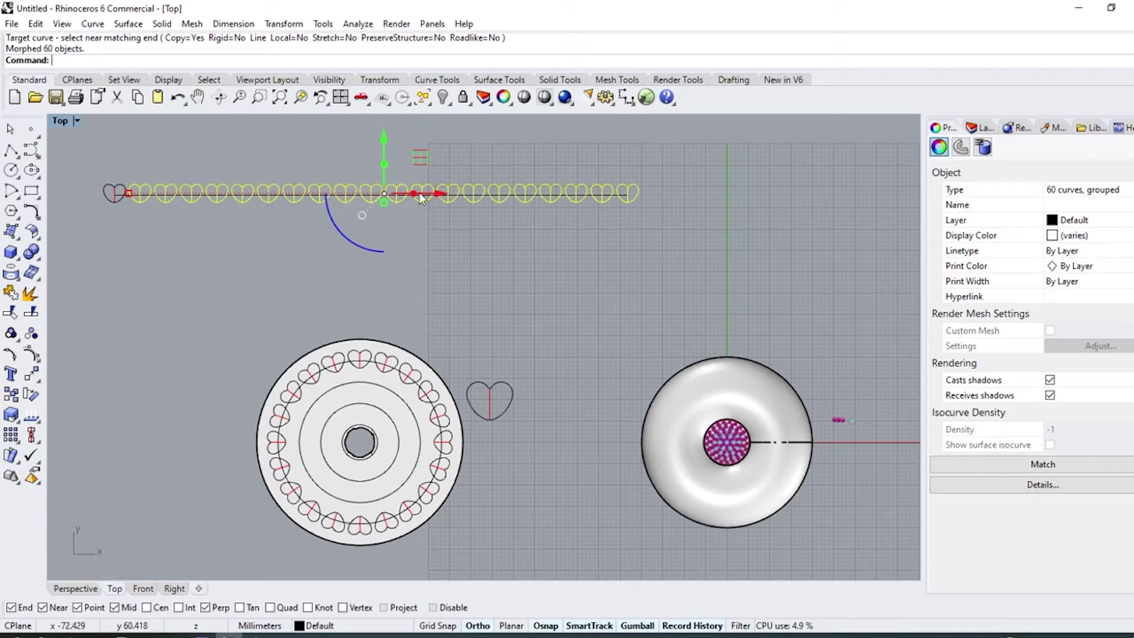
Measure the length of the second guide circle inside the ring of hearts and copy the value.
click(412, 228)
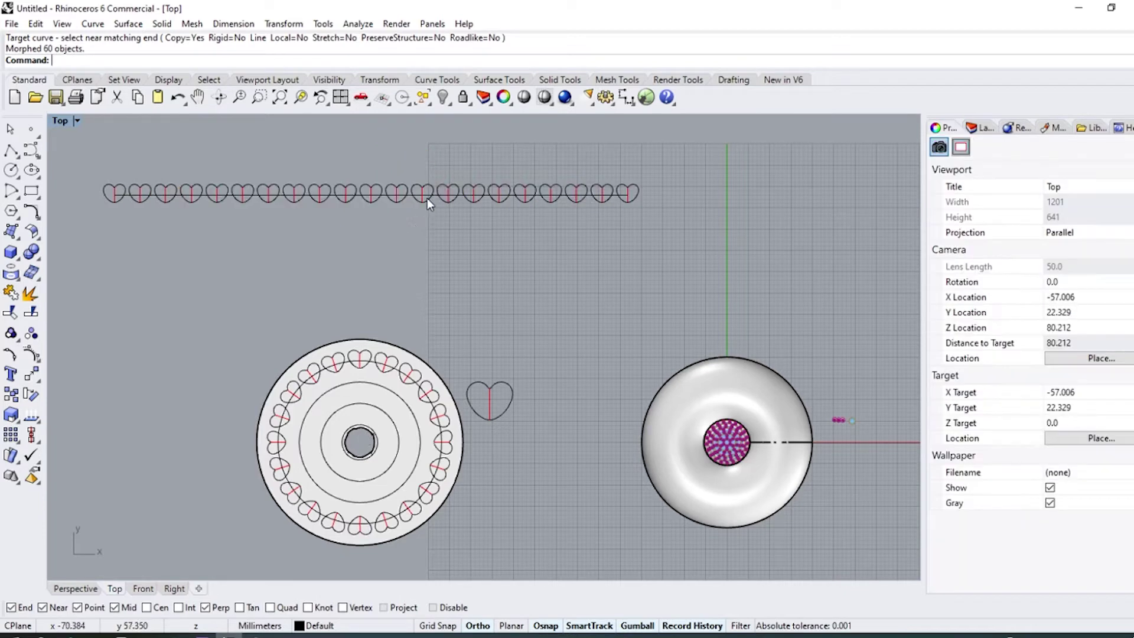
click(394, 399)
key(Return)
click(37, 422)
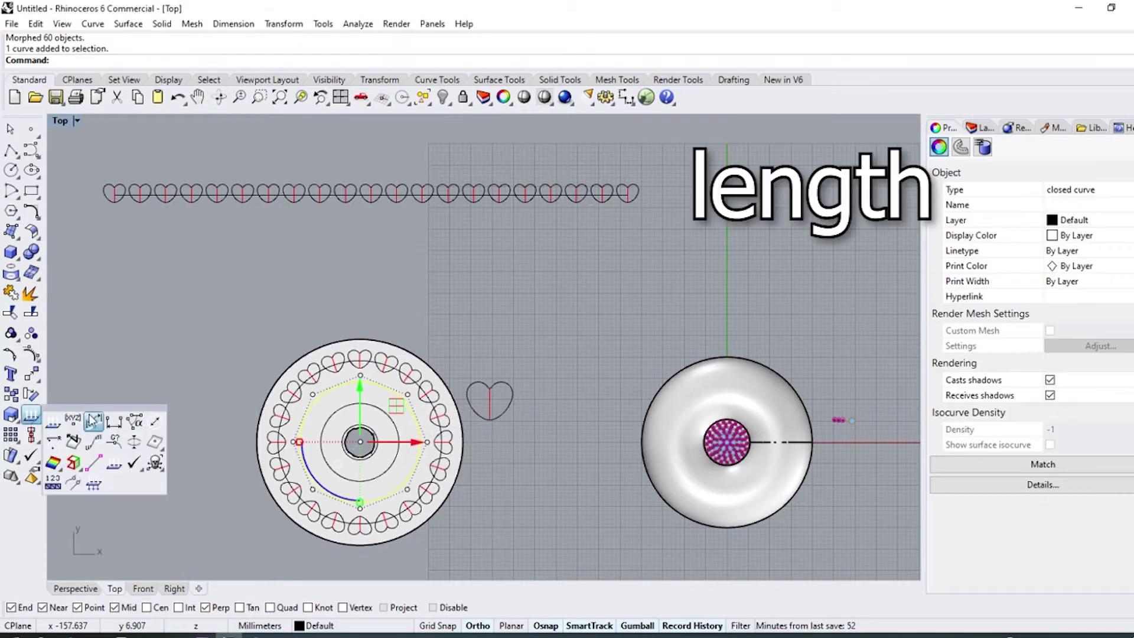
click(97, 422)
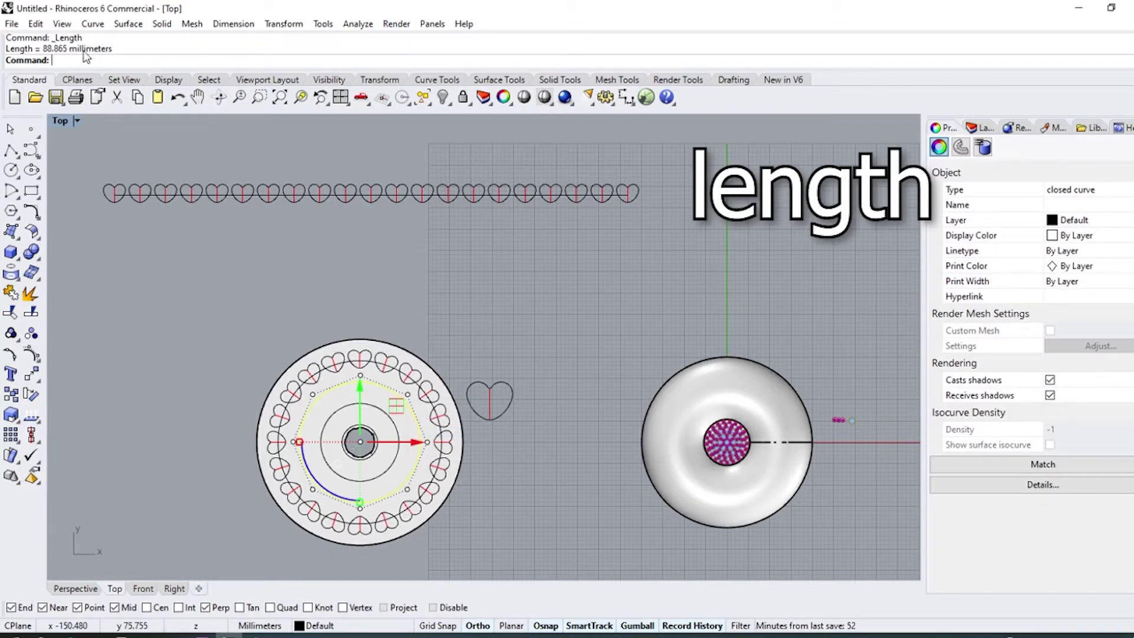
right_click(53, 47)
click(88, 71)
Draw a horizontal line 88.865 mm long between the heart row and the flattened disc.
click(20, 155)
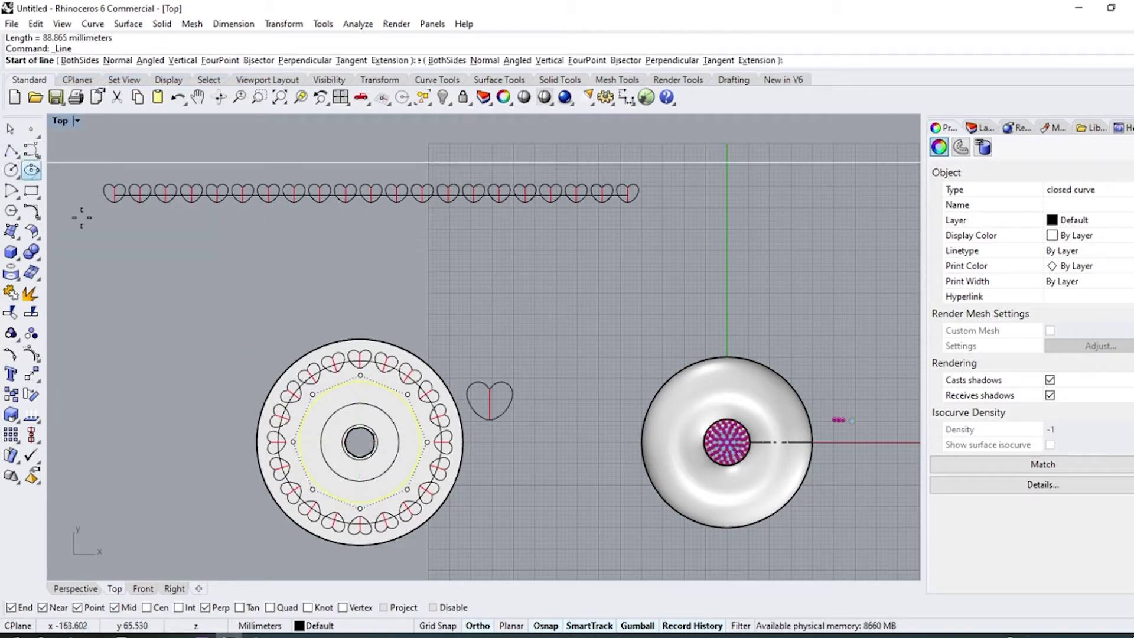
click(132, 260)
key(ctrl+v)
key(Return)
click(561, 286)
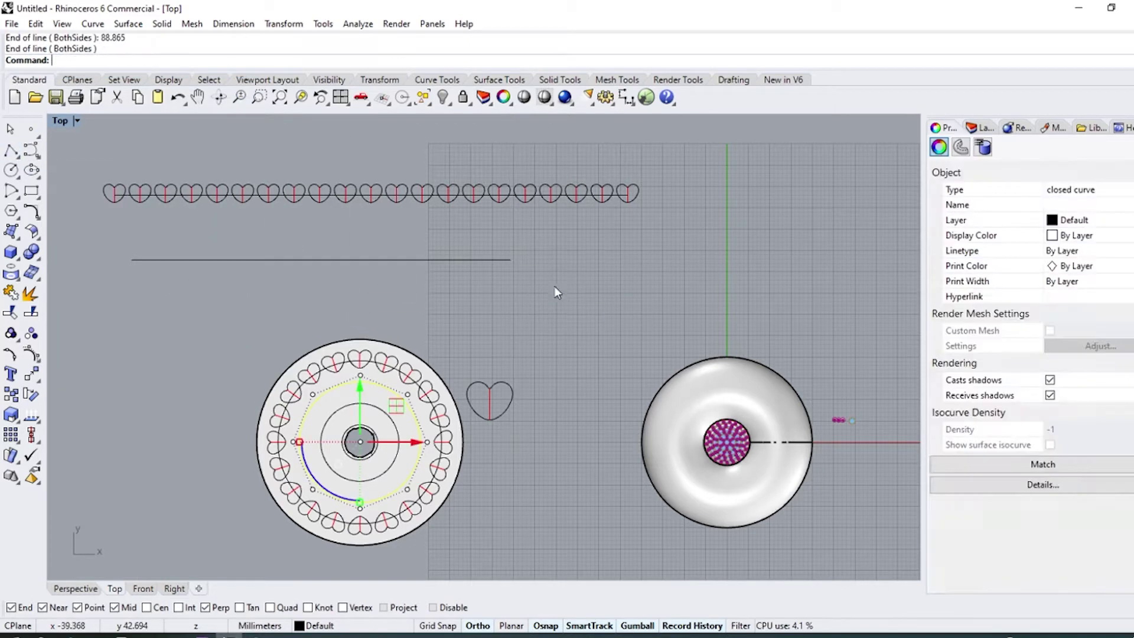
Copy the grouped heart row from its right end onto the right end of the 88.865 mm line.
click(633, 197)
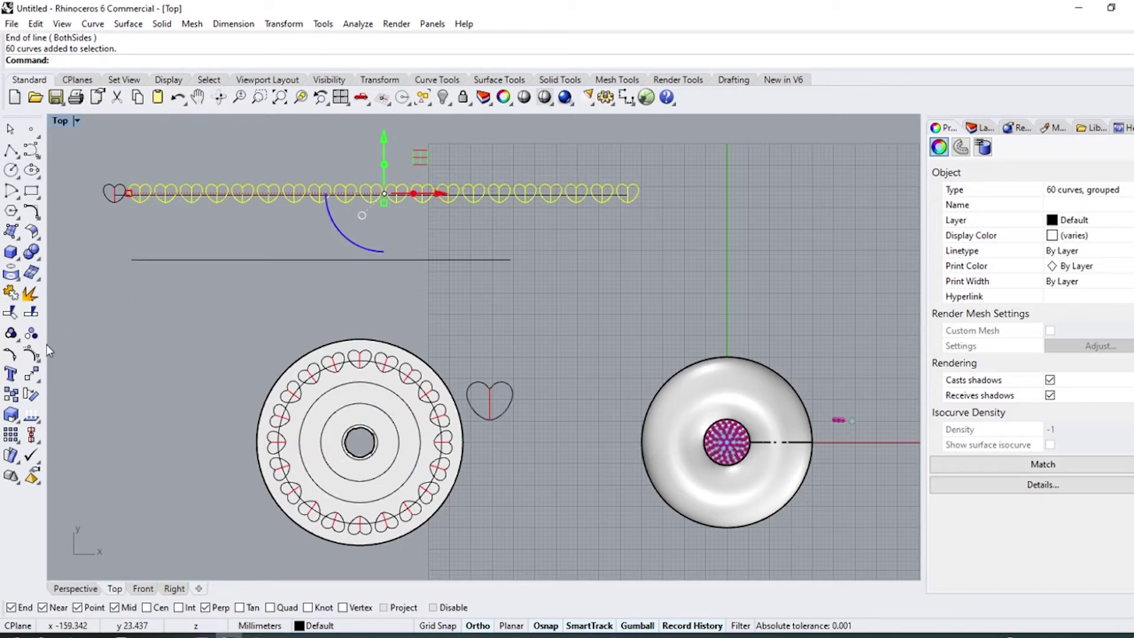
click(12, 395)
click(627, 195)
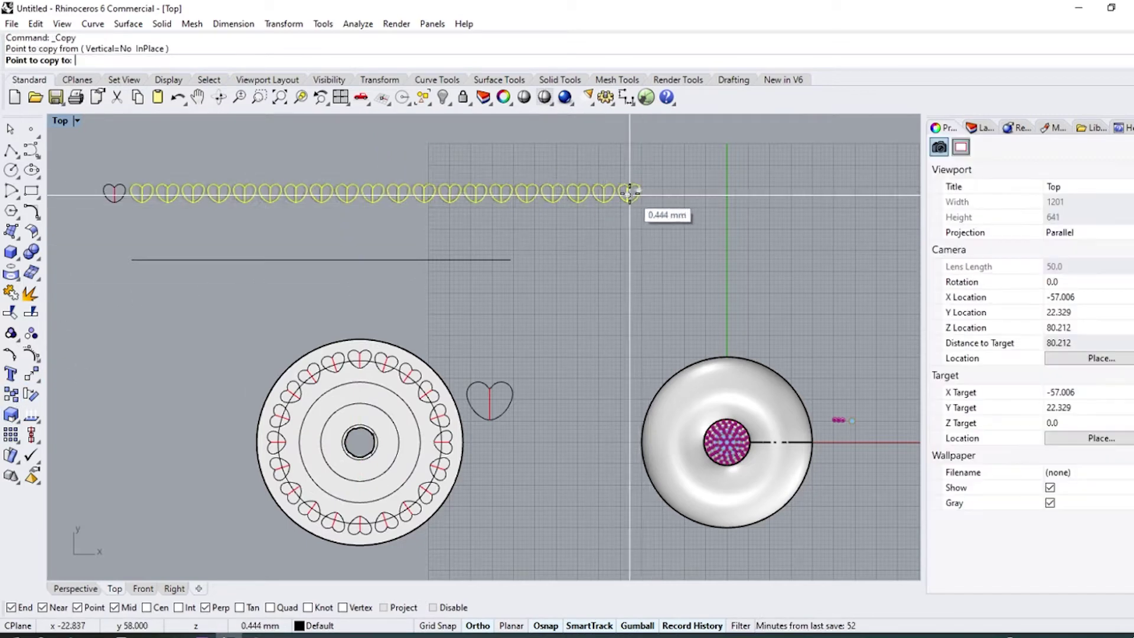
click(511, 260)
right_click(580, 258)
right_drag(200, 278, 285, 300)
Scale the copied heart row in two dimensions from its right end so that one heart aligns with the line's left end.
click(282, 276)
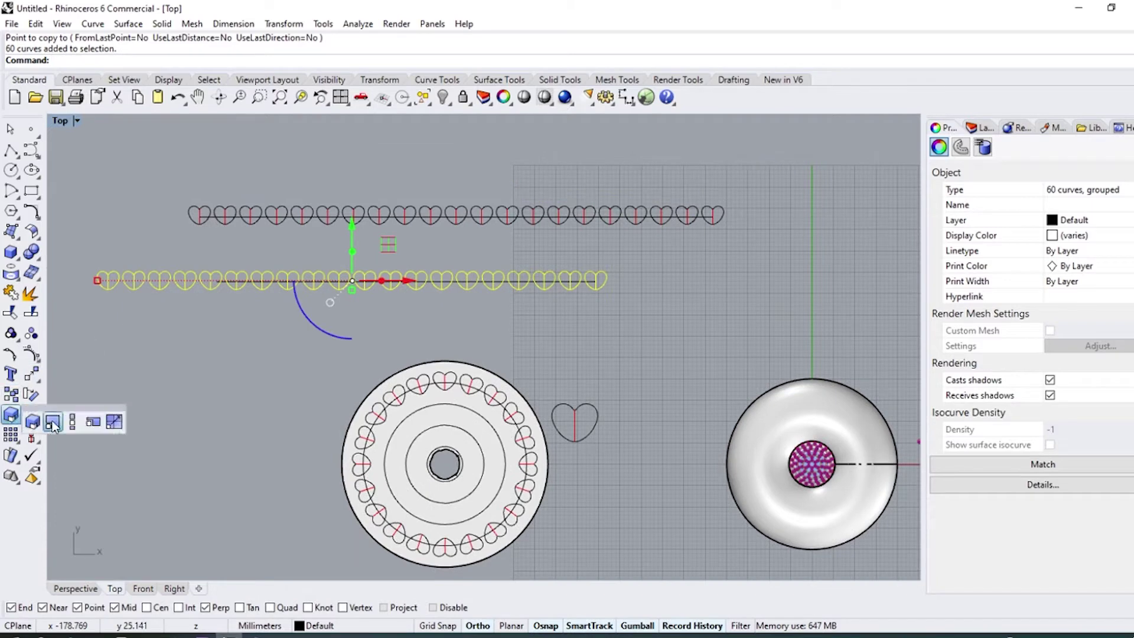
click(72, 423)
scroll(541, 306, up, 6)
click(645, 259)
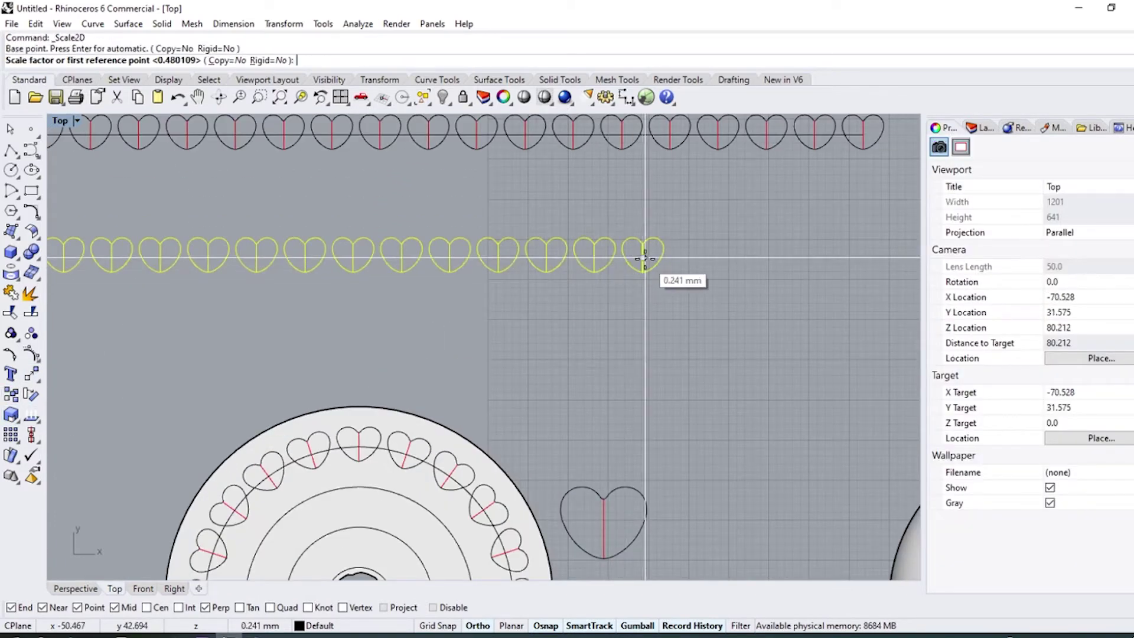
right_drag(451, 244, 689, 268)
scroll(420, 264, down, 1)
scroll(435, 233, up, 3)
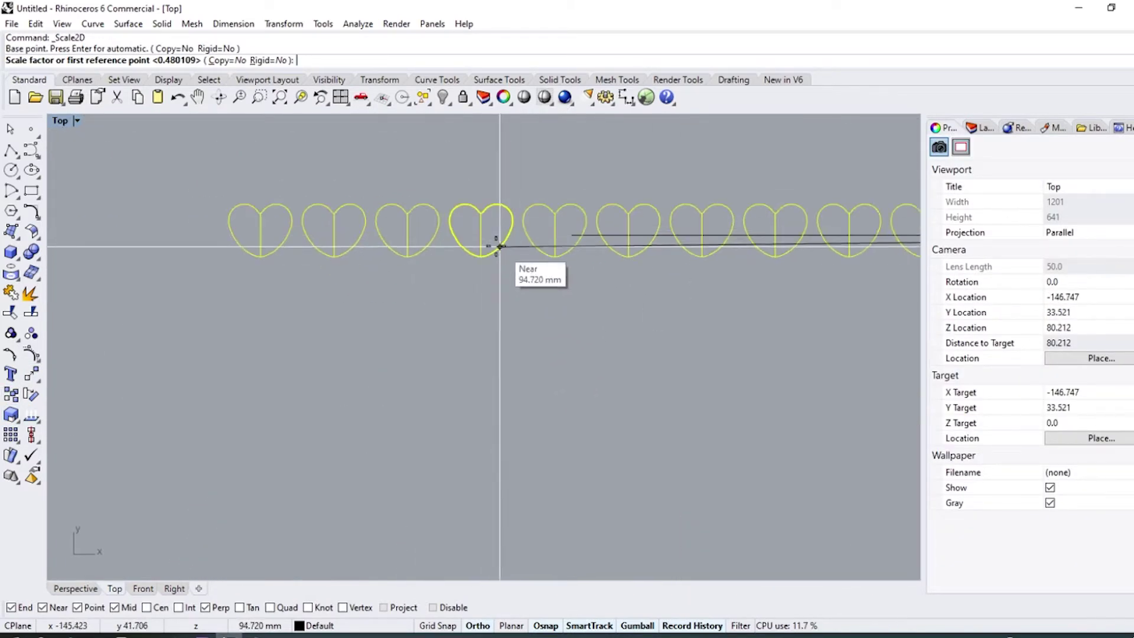
click(482, 235)
click(554, 235)
scroll(469, 259, down, 6)
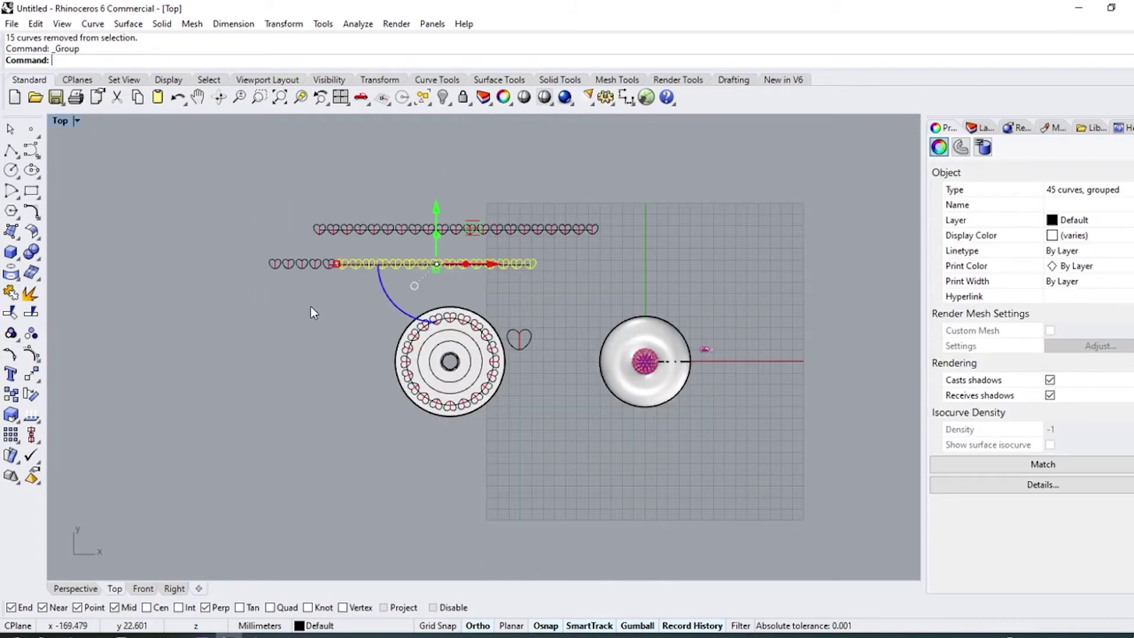
Flow a copy of the 15 grouped hearts from the shorter line onto the second guide circle.
scroll(322, 307, up, 2)
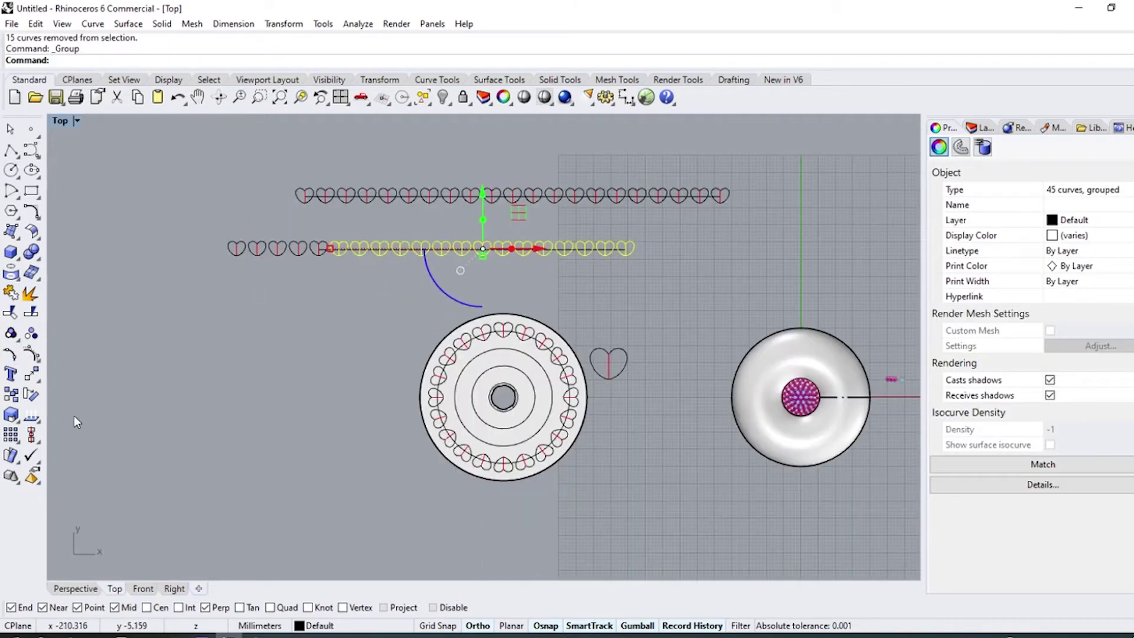
click(282, 23)
click(310, 321)
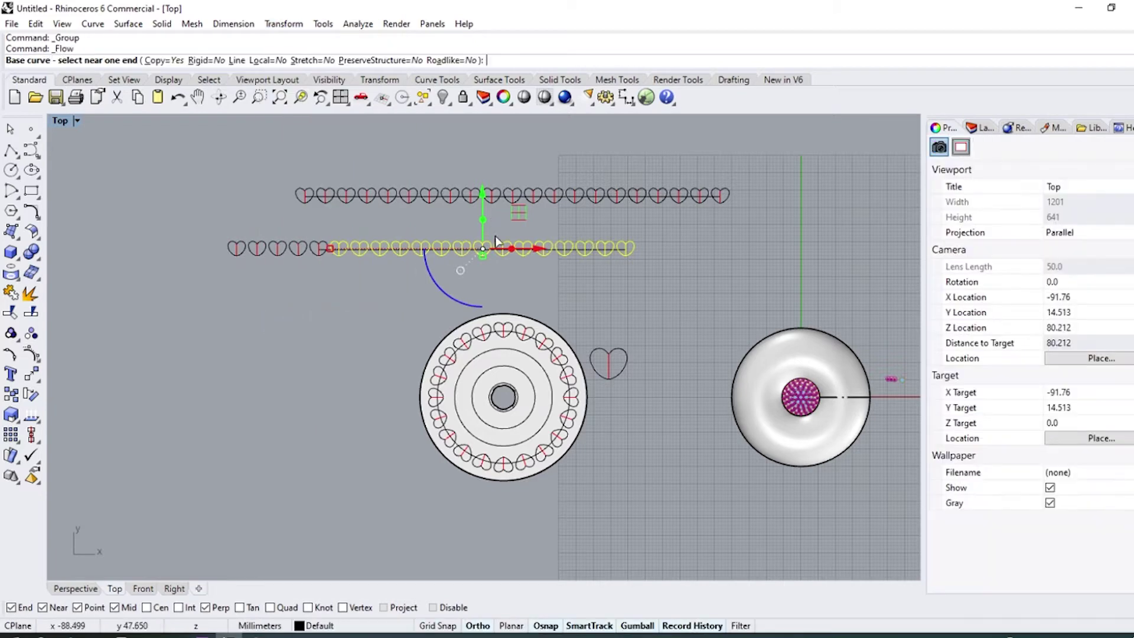
click(484, 257)
click(506, 447)
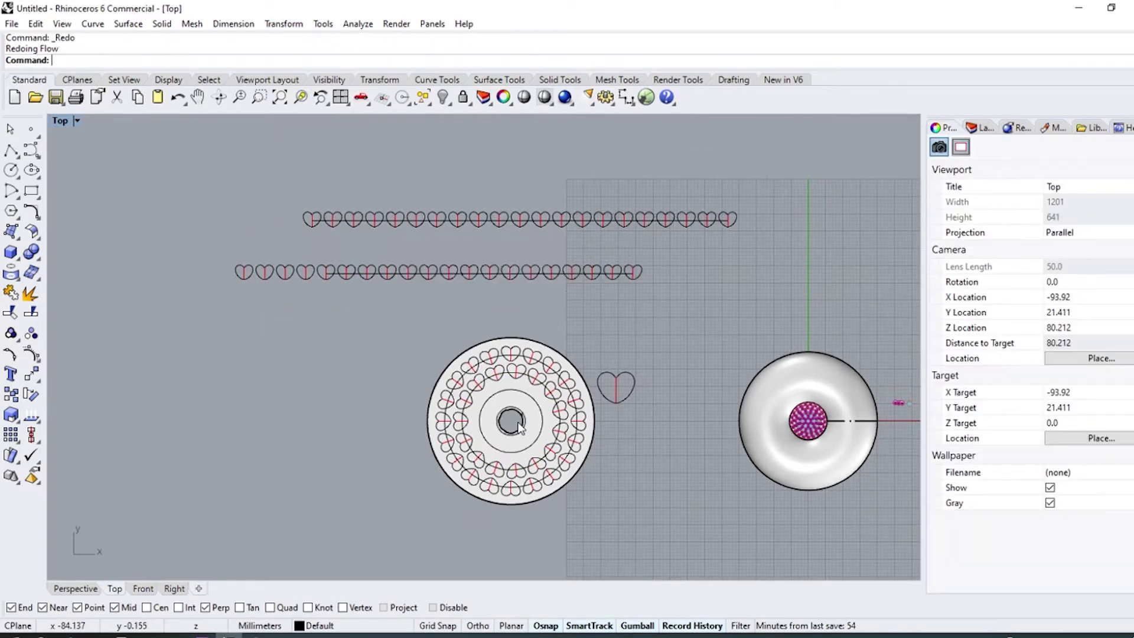
Measure the length of the innermost of the three guide circles.
click(524, 395)
click(568, 431)
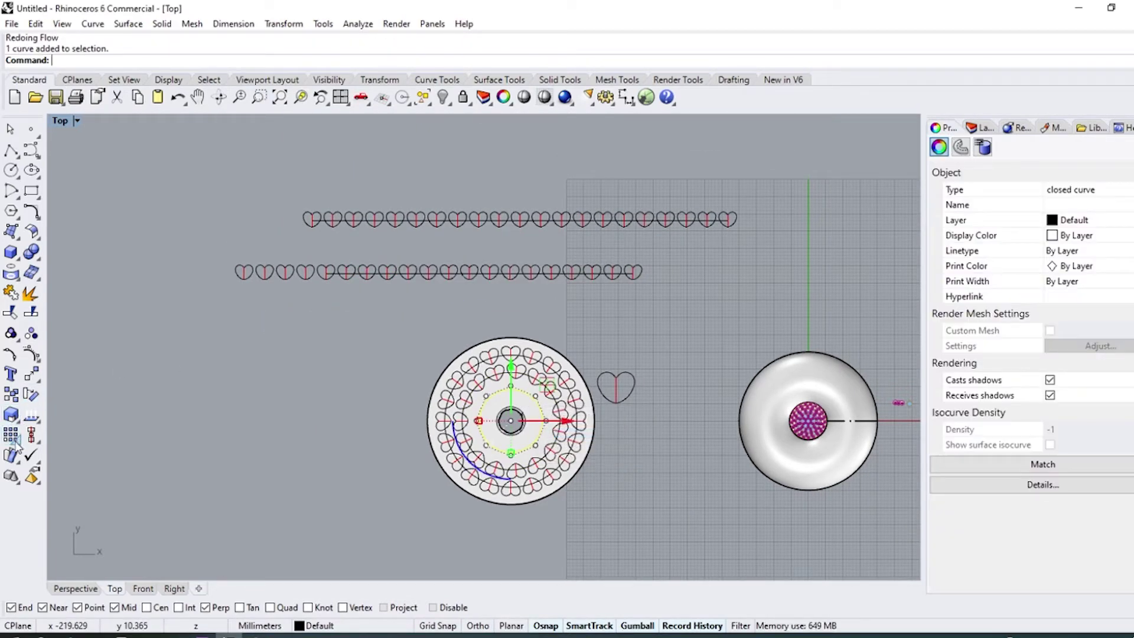
click(41, 420)
click(101, 433)
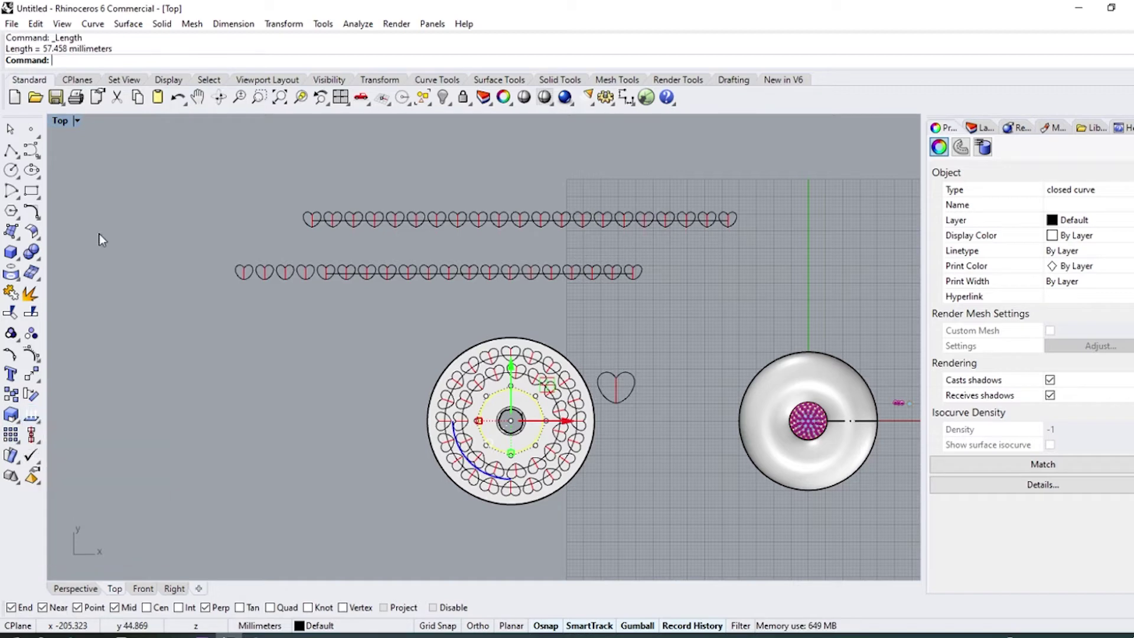
Copy the measured length 57.458 and draw a horizontal line 57.458 mm long below the existing heart rows.
right_click(46, 50)
click(55, 74)
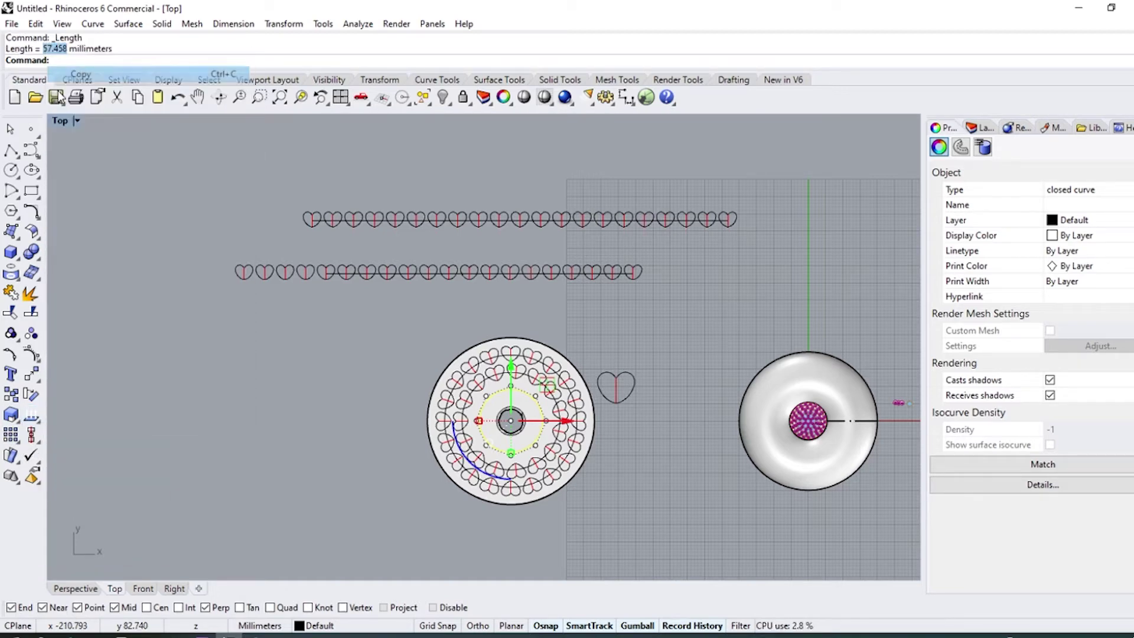
click(17, 160)
click(27, 171)
click(133, 348)
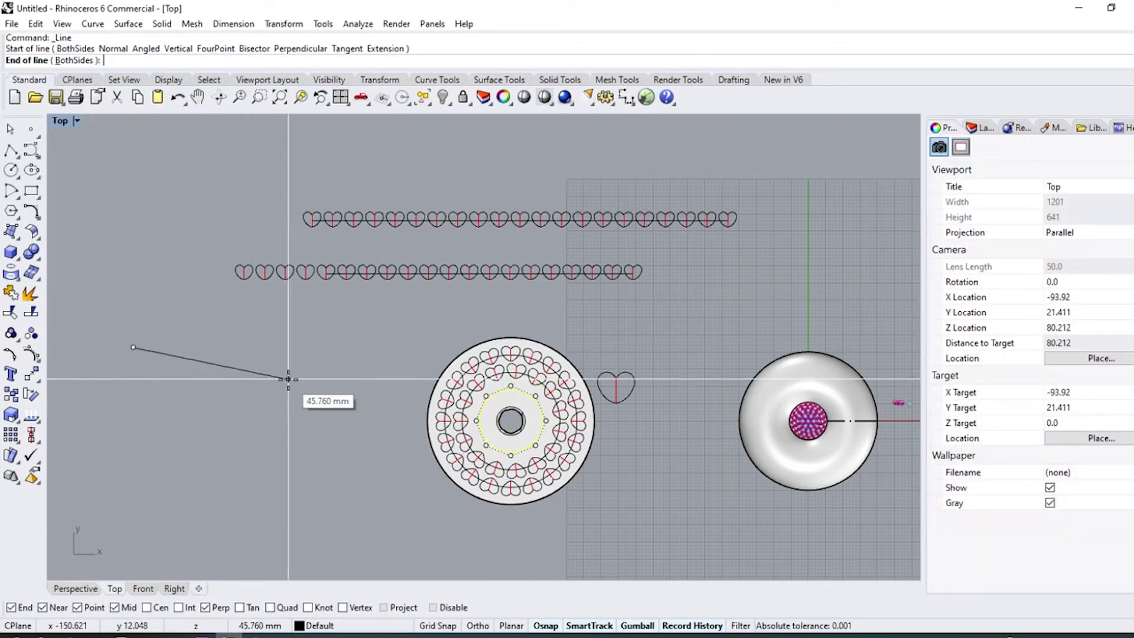
click(479, 626)
key(ctrl+v)
key(Return)
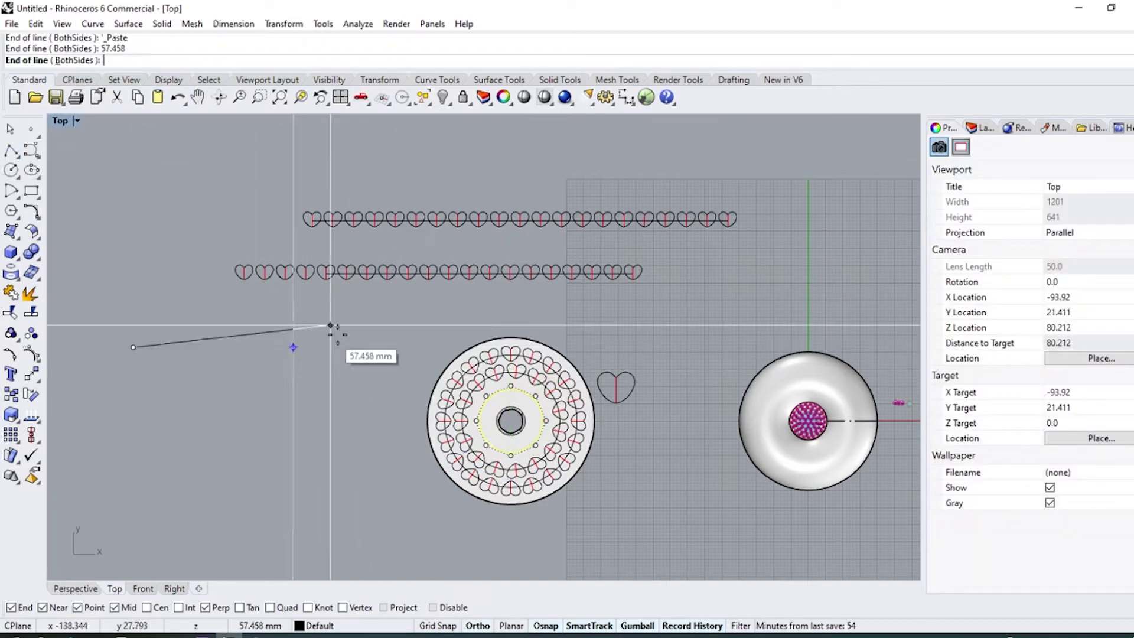
click(337, 353)
Copy the grouped 15-heart row from its right end onto the right end of the 57.458 mm line.
click(587, 298)
click(593, 273)
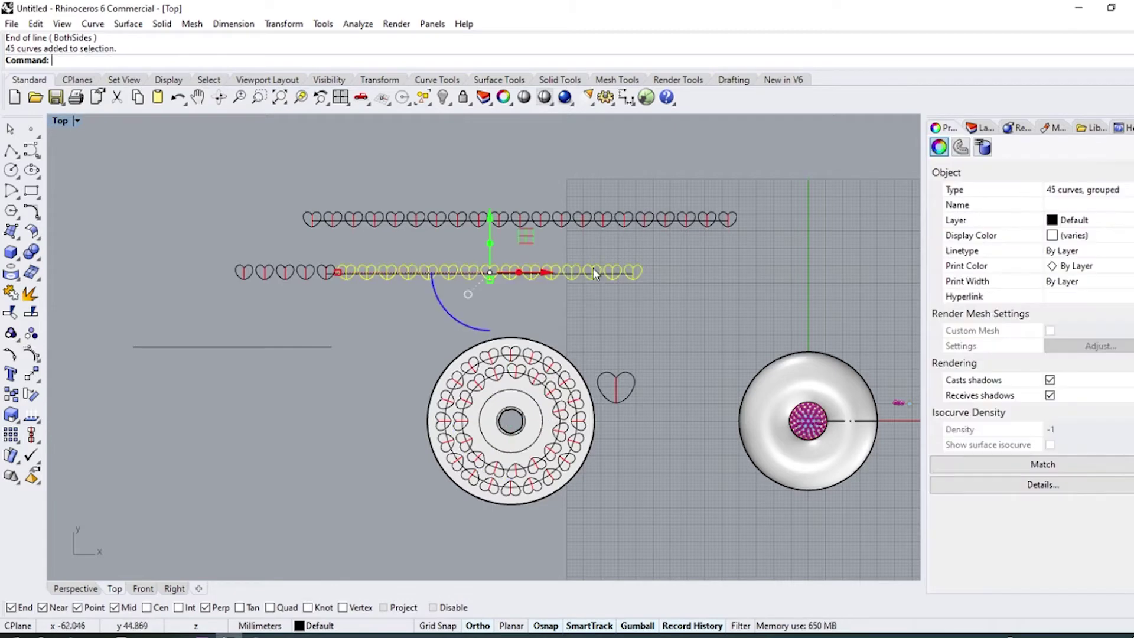
click(11, 394)
scroll(650, 260, up, 3)
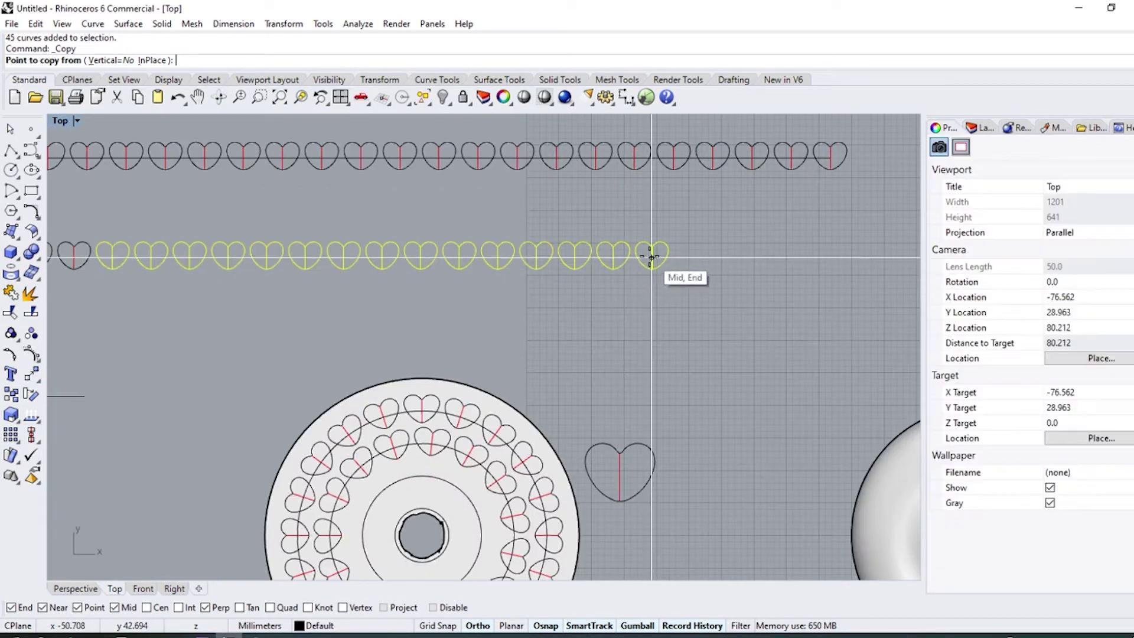
click(641, 272)
scroll(650, 254, down, 2)
scroll(356, 313, up, 3)
click(367, 316)
right_click(466, 310)
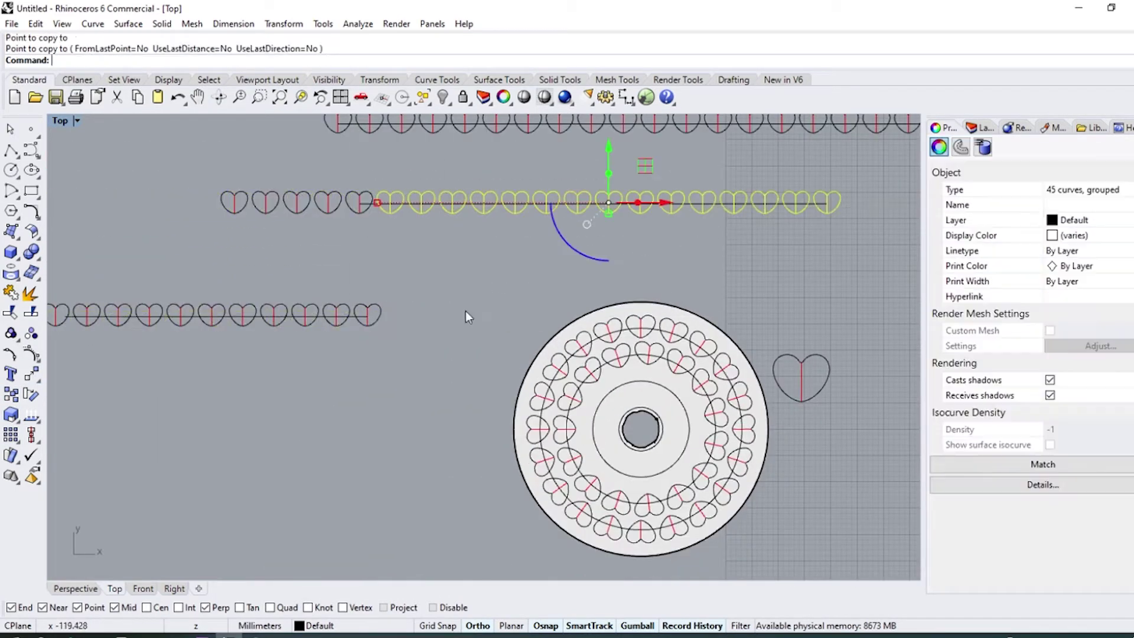
Scale the copied row in two dimensions from its right end so that one heart's midline meets the 57.458 mm line's left end.
scroll(333, 316, up, 8)
click(371, 289)
right_drag(313, 338, 530, 333)
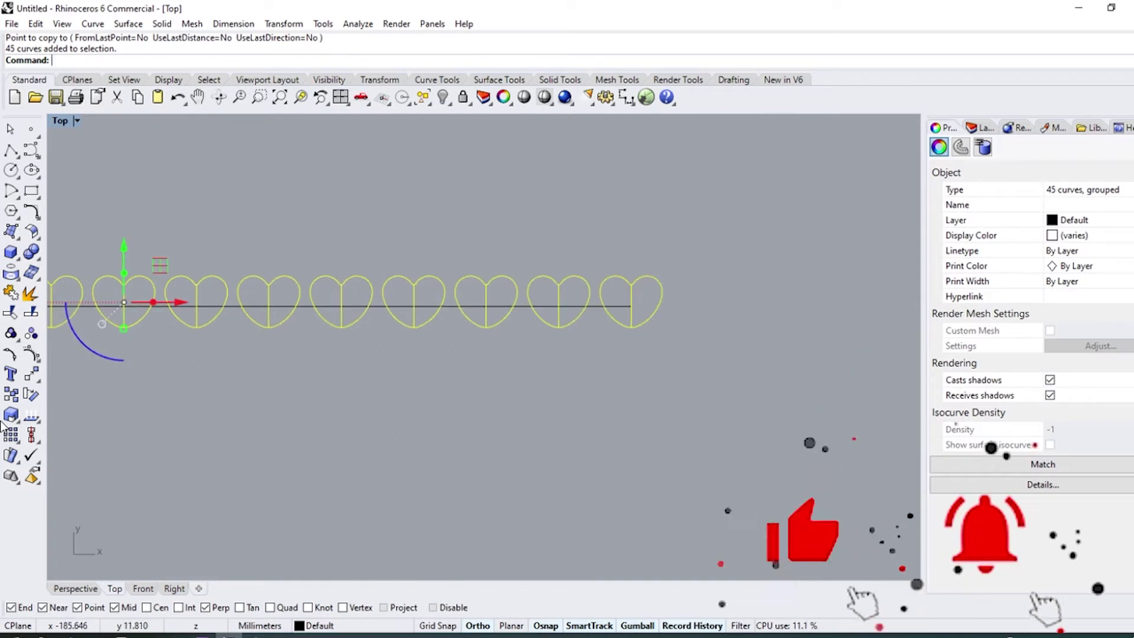
click(61, 427)
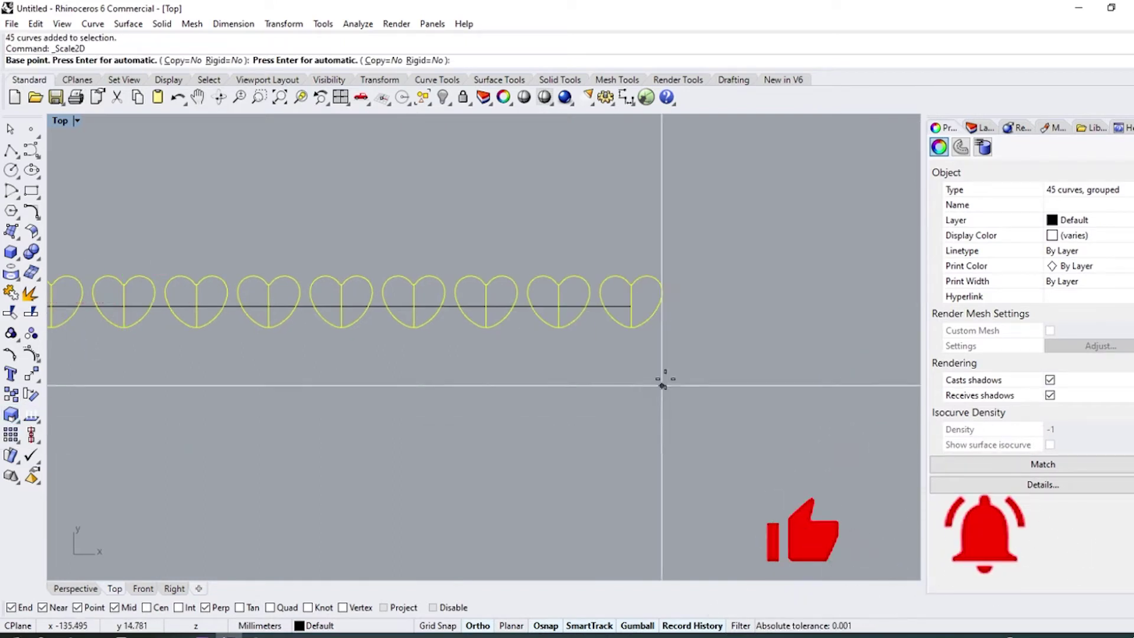
click(632, 305)
scroll(638, 313, down, 4)
scroll(367, 348, up, 2)
scroll(366, 348, up, 5)
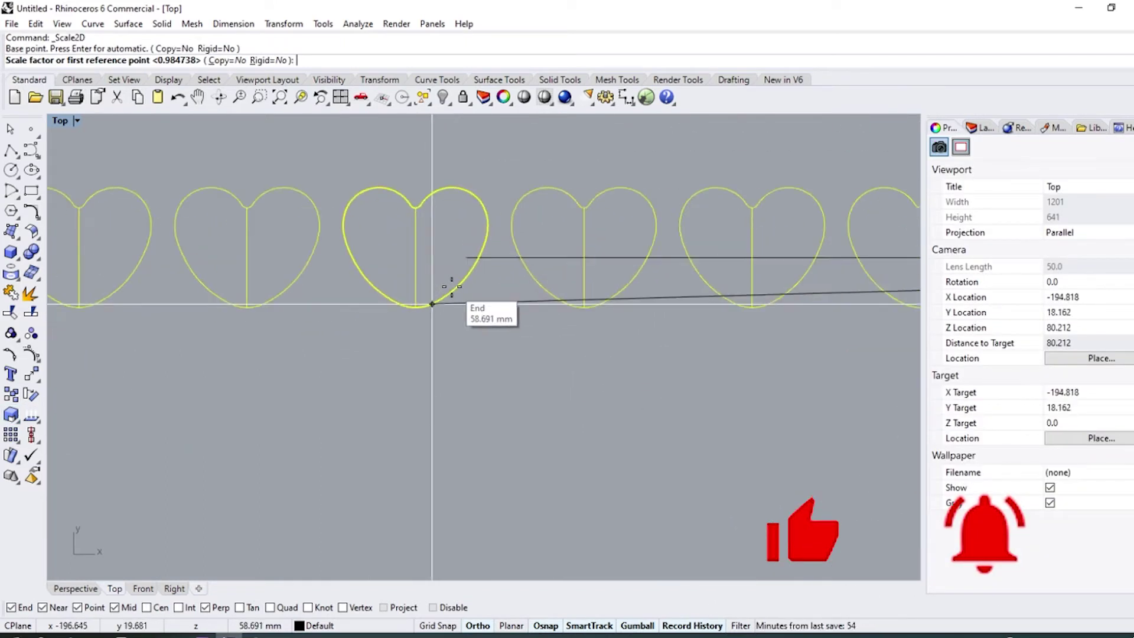
click(416, 257)
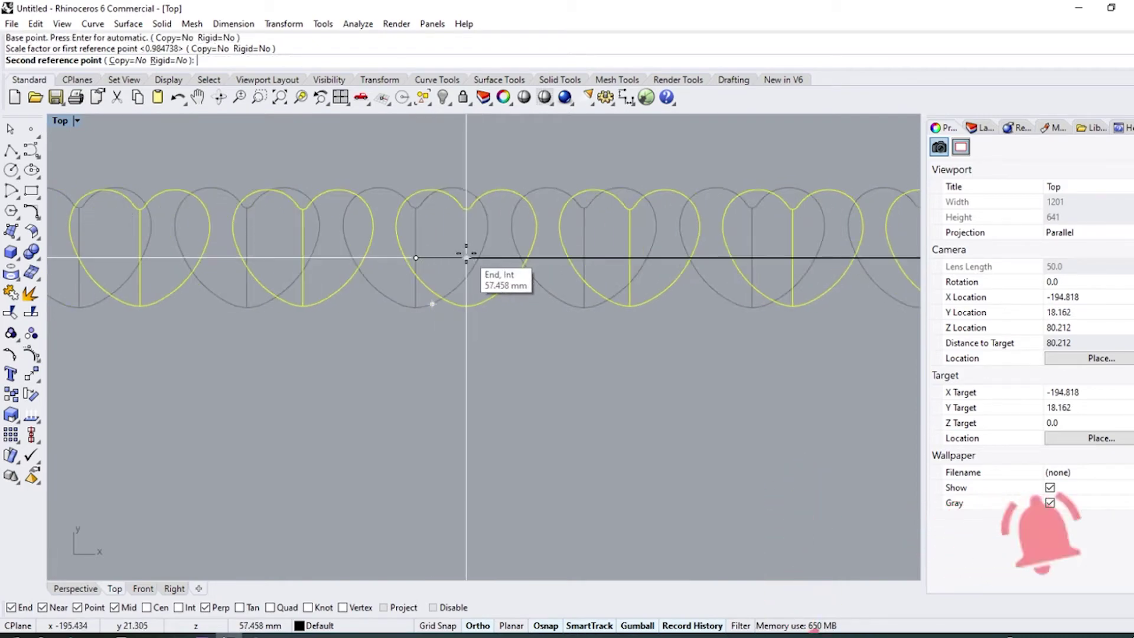
click(463, 251)
Ungroup the scaled row, regroup the hearts lying along the line, and delete those at and beyond its left end.
right_click(33, 340)
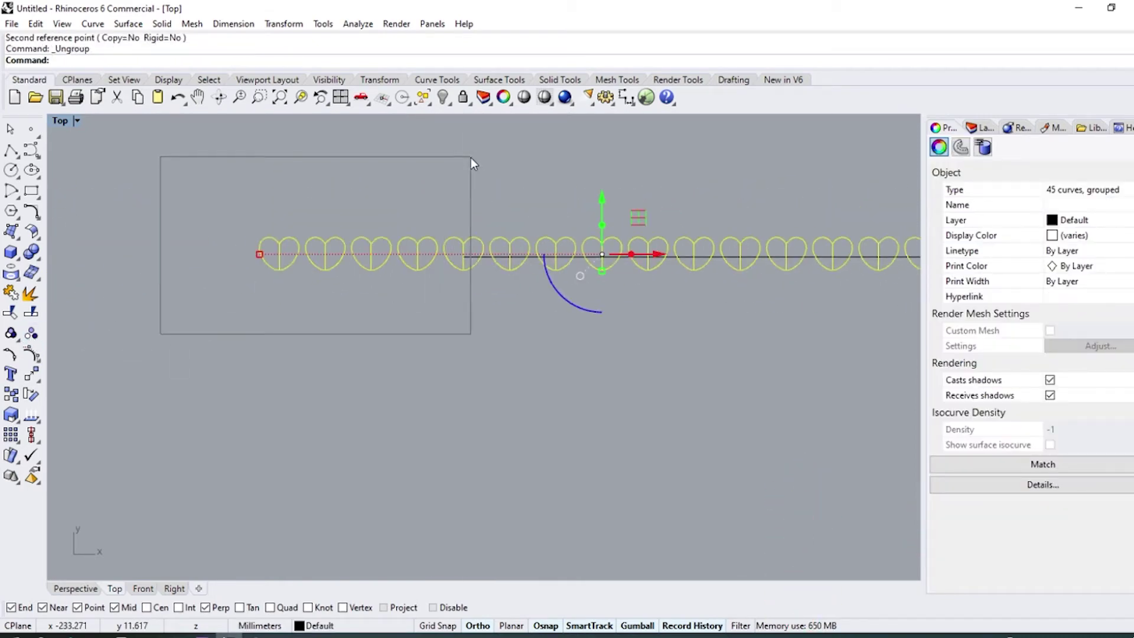
ctrl+drag(472, 163, 490, 153)
click(4, 339)
scroll(279, 238, down, 6)
drag(251, 296, 395, 175)
key(Delete)
Flow a copy of the regrouped hearts from the 57.458 mm line onto the innermost guide circle.
click(433, 236)
scroll(403, 253, down, 2)
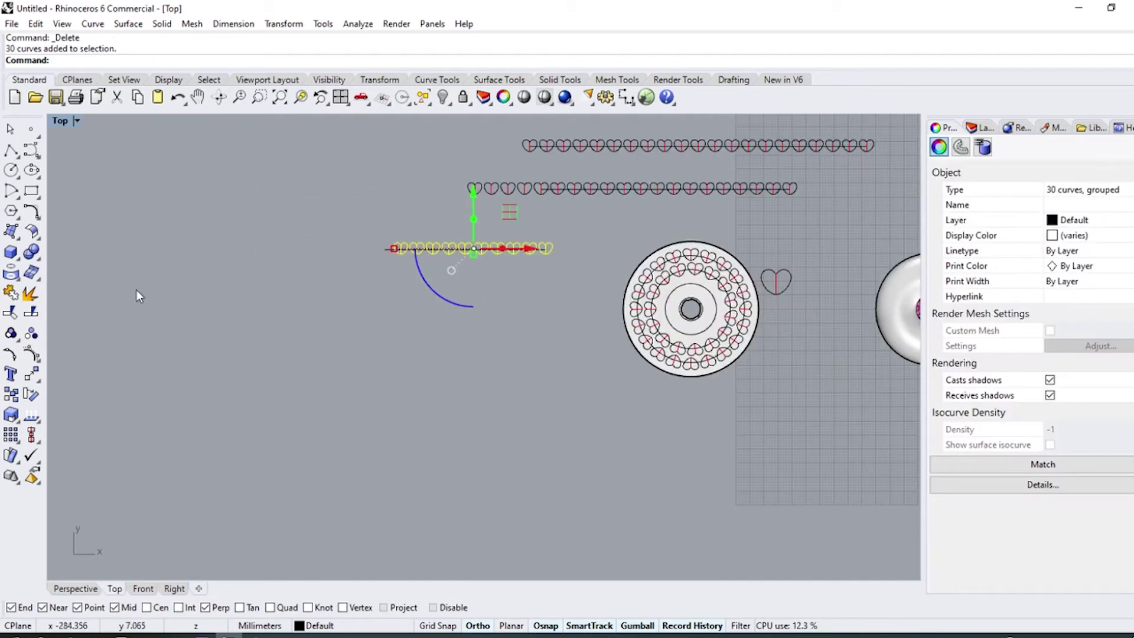
click(283, 25)
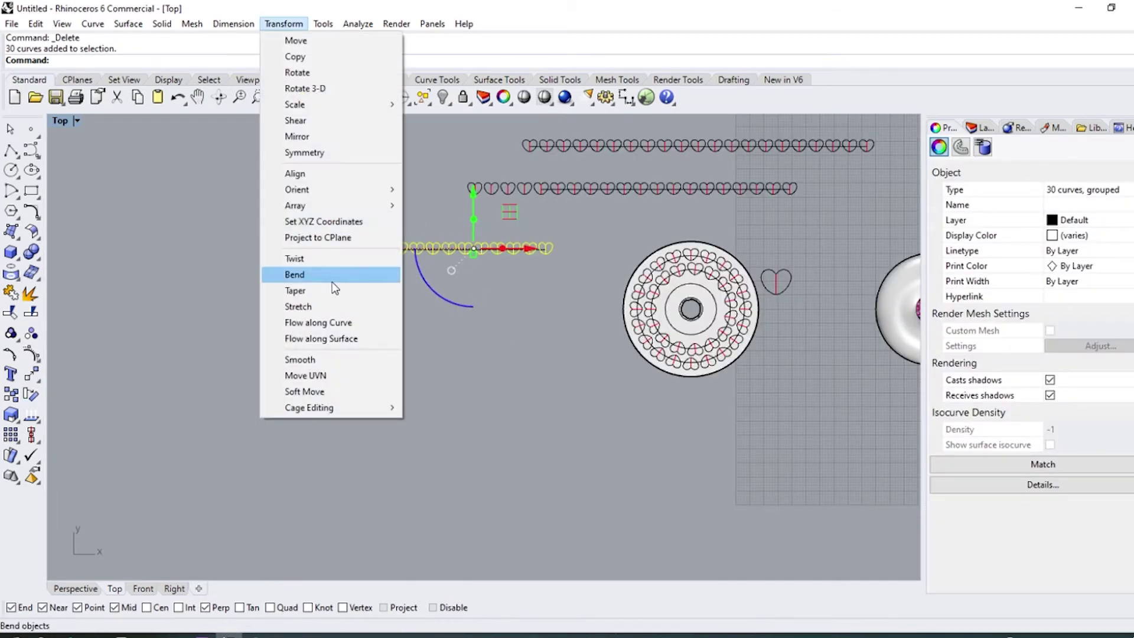
click(339, 327)
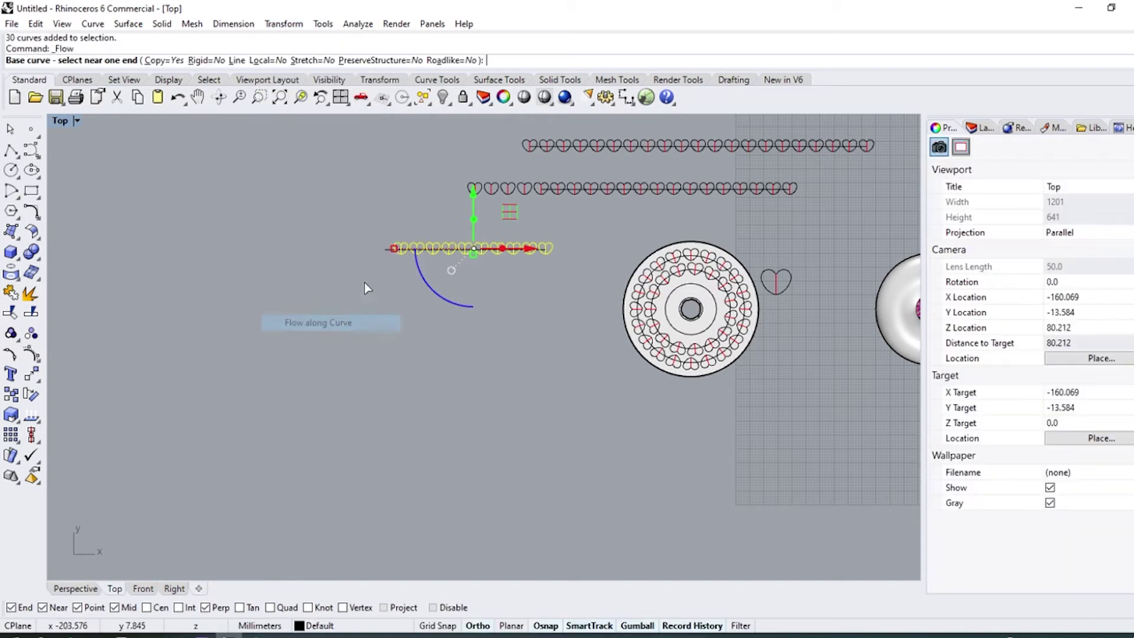
click(481, 249)
scroll(765, 350, up, 8)
click(607, 312)
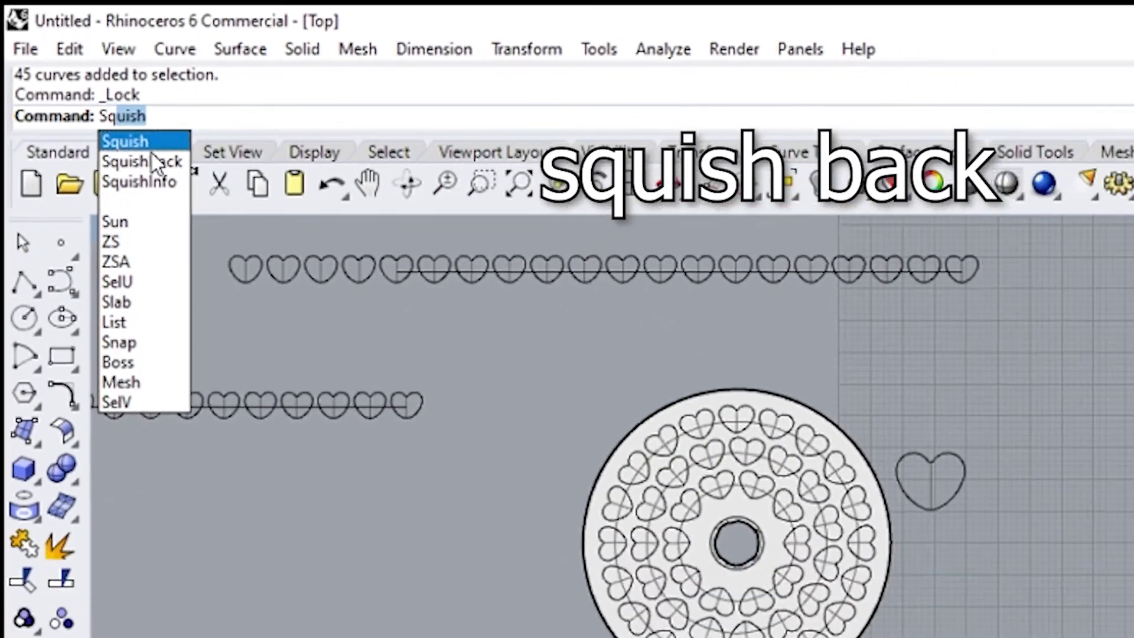
Map the three rings of hearts from the flat pattern back onto the doughnut surface with SquishBack.
click(170, 190)
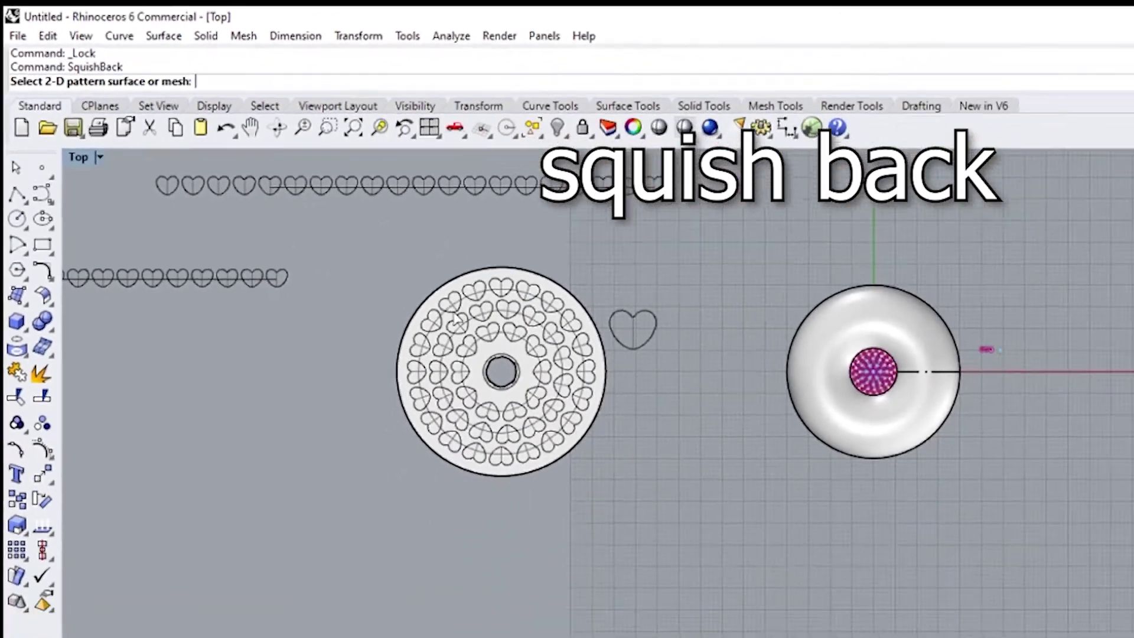
scroll(836, 513, up, 4)
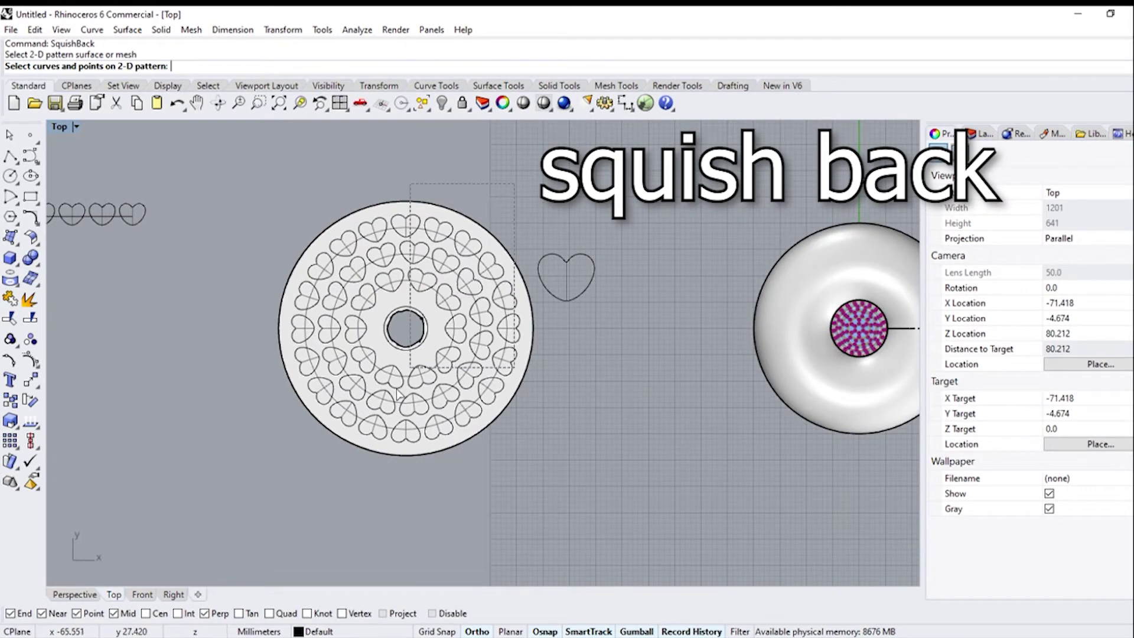
drag(399, 395, 266, 477)
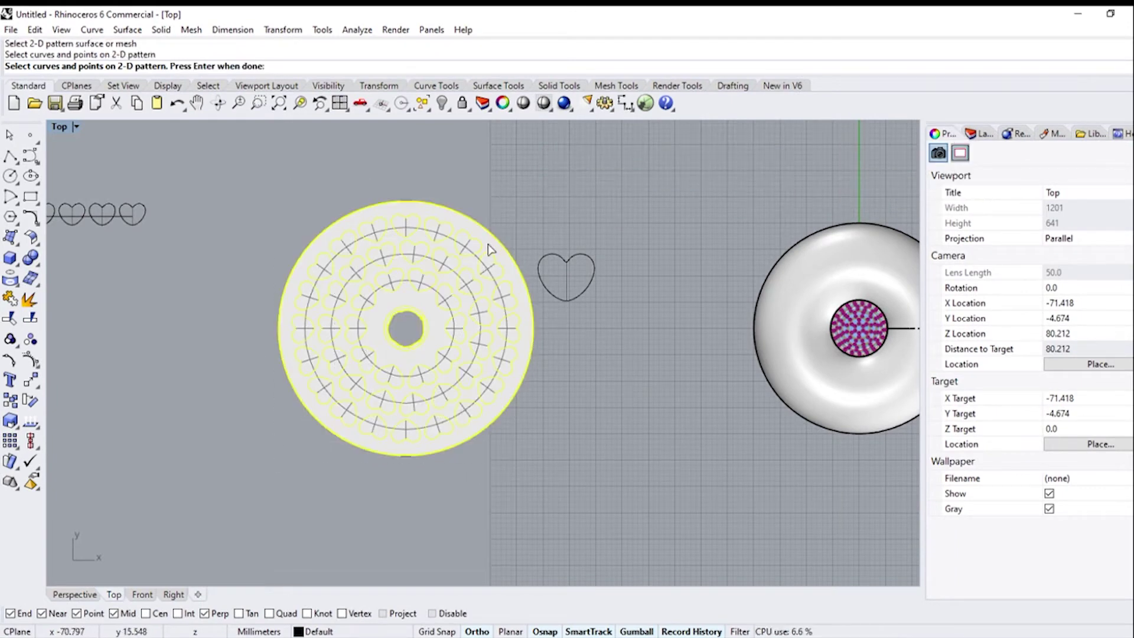
key(Return)
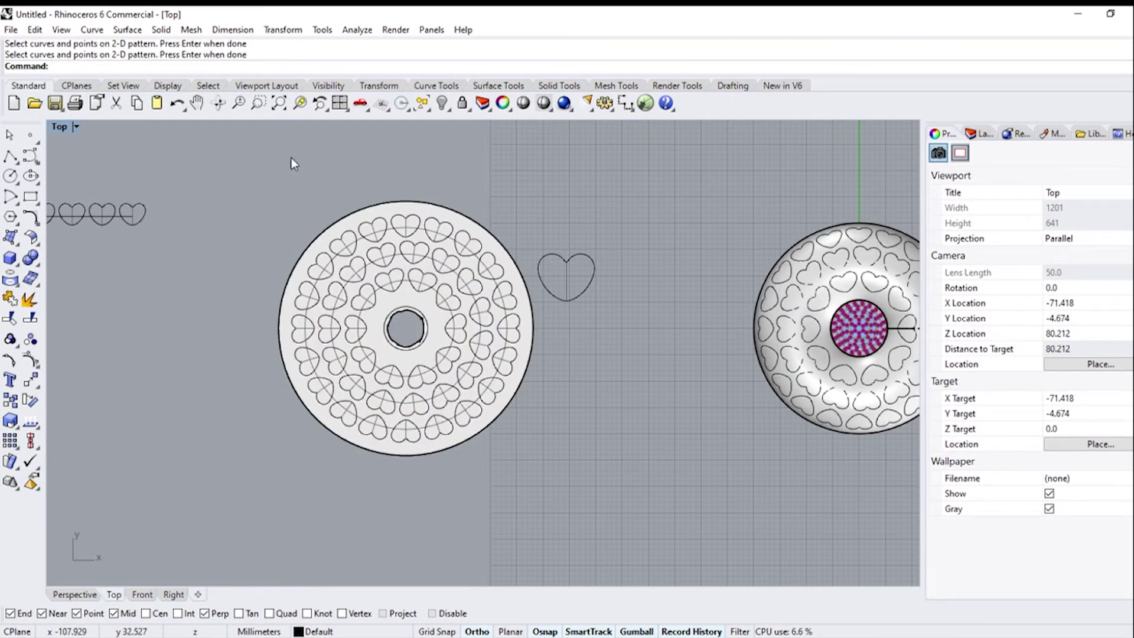
Display the doughnut in the perspective view in Wireframe mode to show the heart curves clearly.
scroll(357, 203, down, 1)
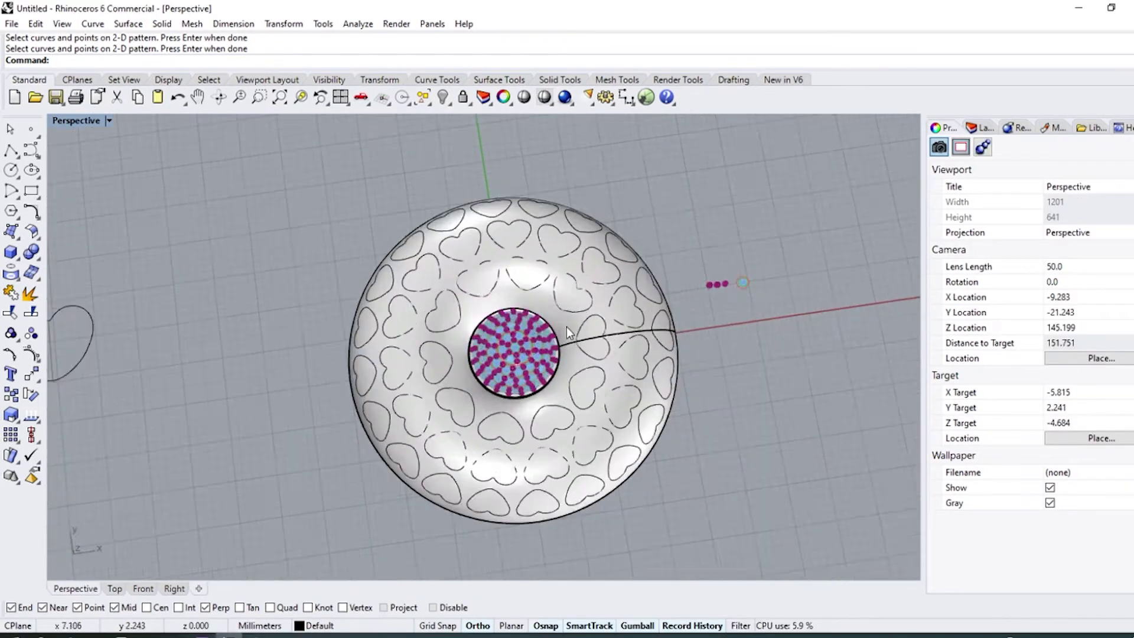
scroll(565, 331, up, 5)
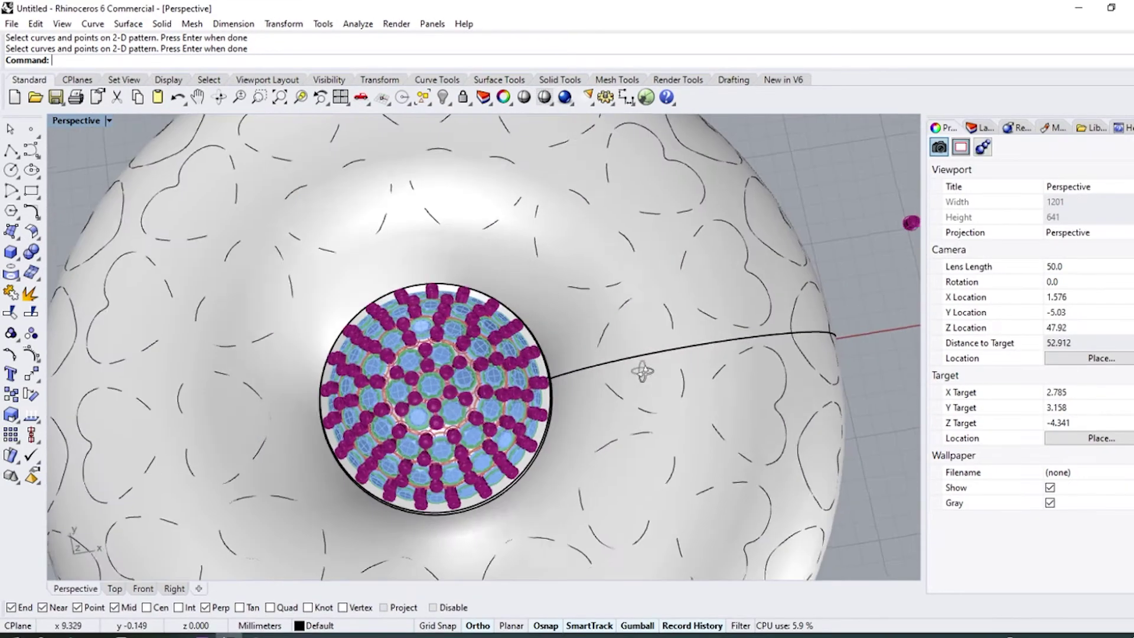
click(110, 122)
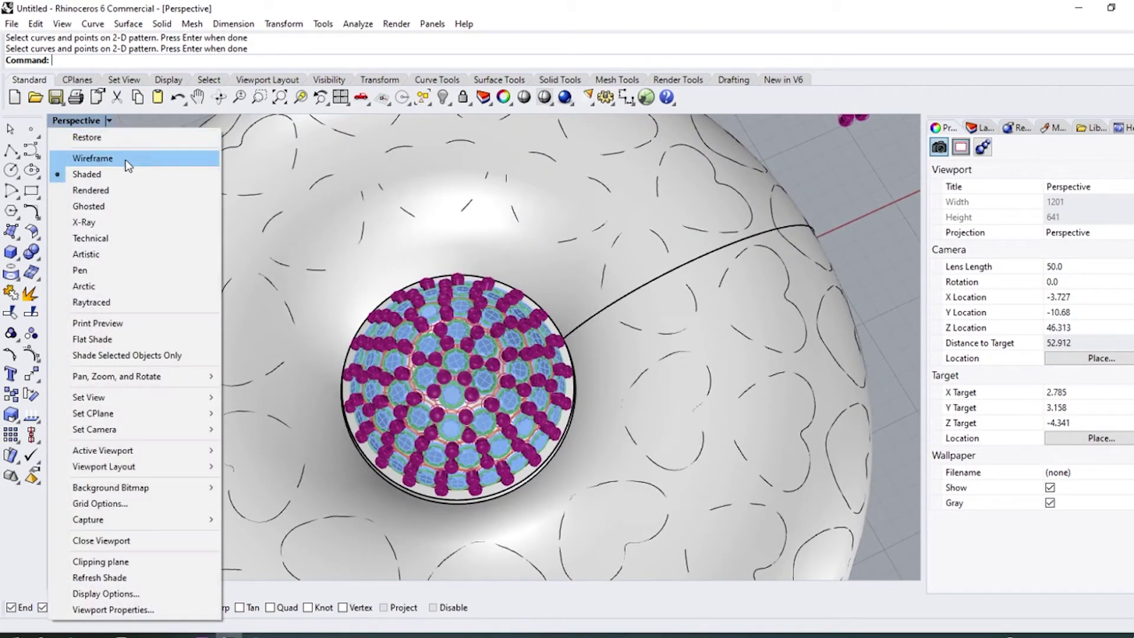
click(125, 159)
scroll(591, 301, up, 4)
right_drag(522, 323, 525, 413)
scroll(523, 378, down, 8)
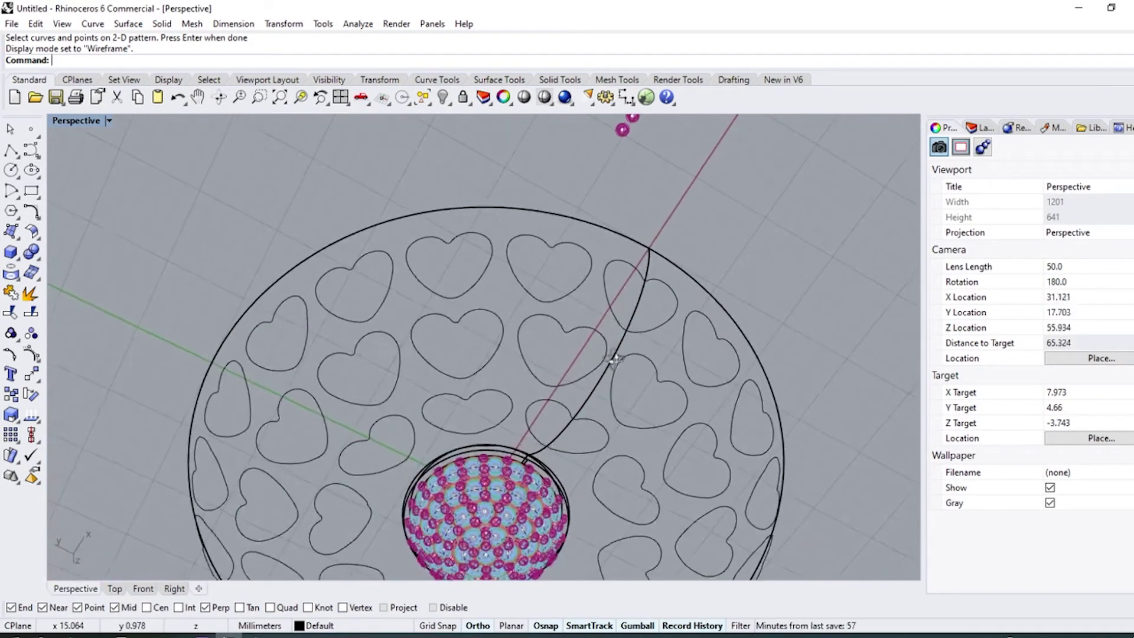
Draw an arc tangent to both sides of the dented lower tip of a heart in the innermost ring.
scroll(614, 303, up, 16)
scroll(633, 276, down, 3)
scroll(630, 274, up, 3)
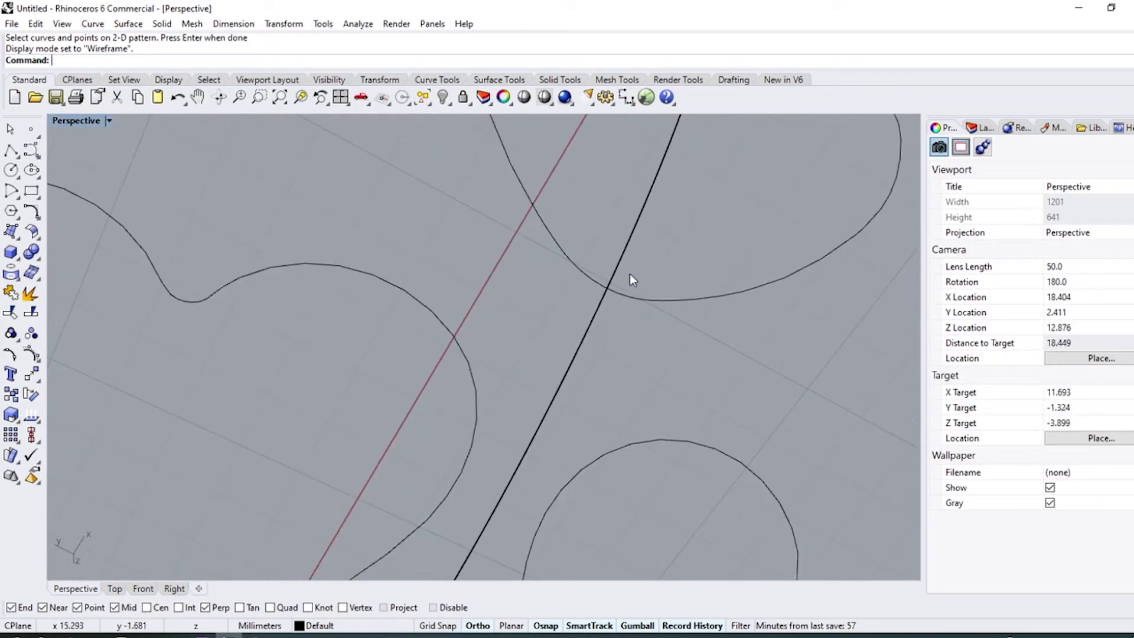
click(630, 296)
right_drag(631, 296, 629, 257)
scroll(564, 329, down, 4)
scroll(603, 279, up, 1)
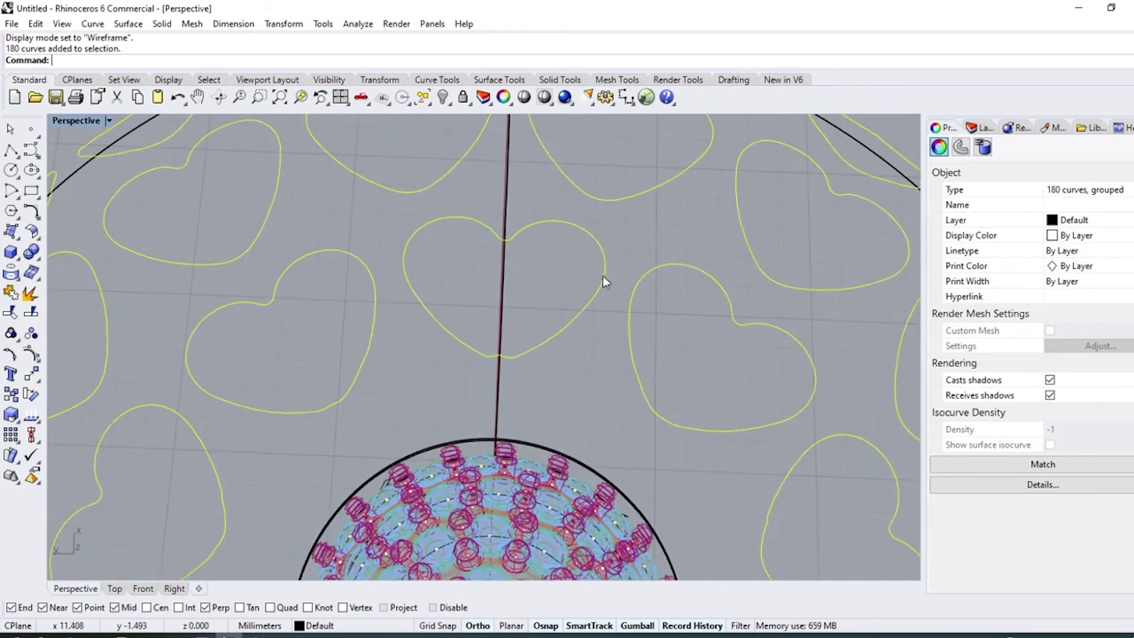
scroll(498, 358, up, 4)
scroll(392, 378, down, 3)
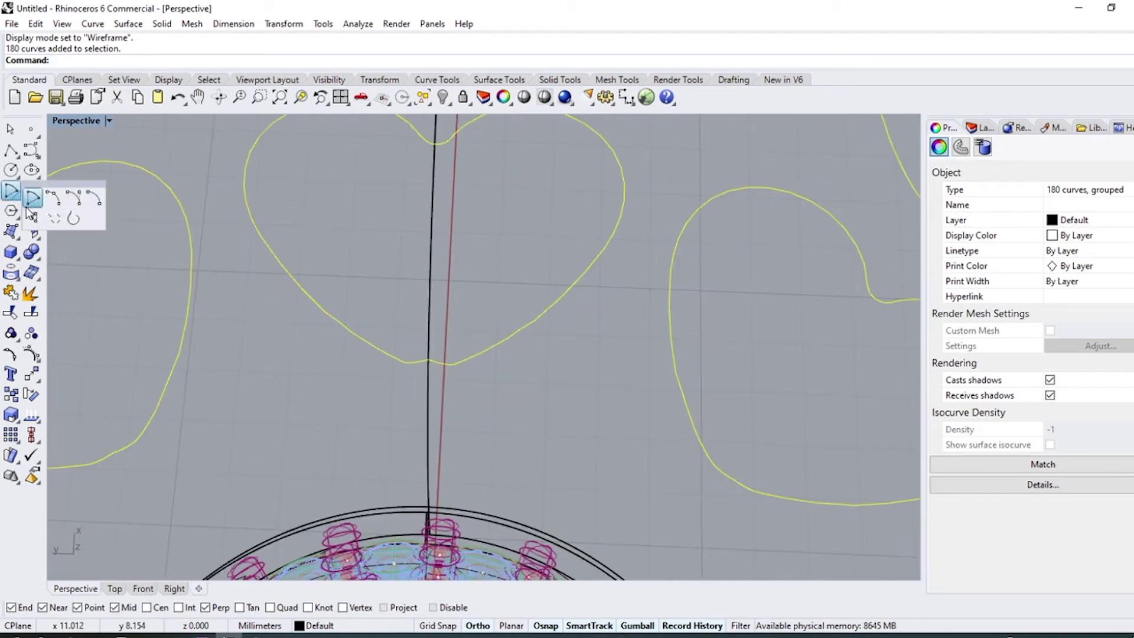
click(33, 217)
click(508, 338)
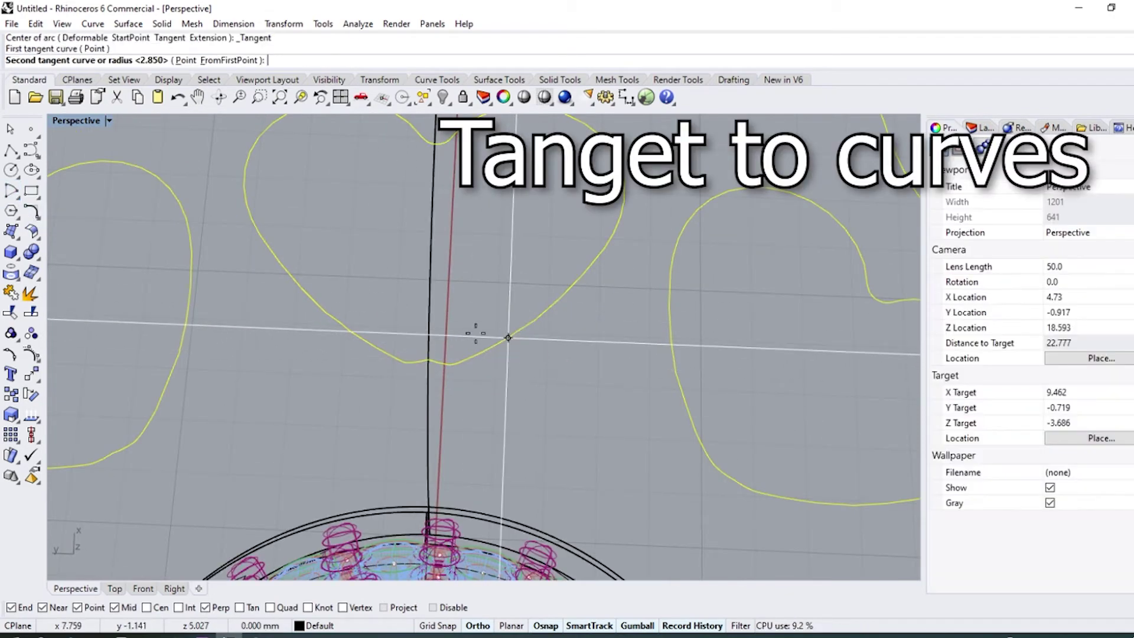
click(345, 326)
scroll(347, 329, up, 5)
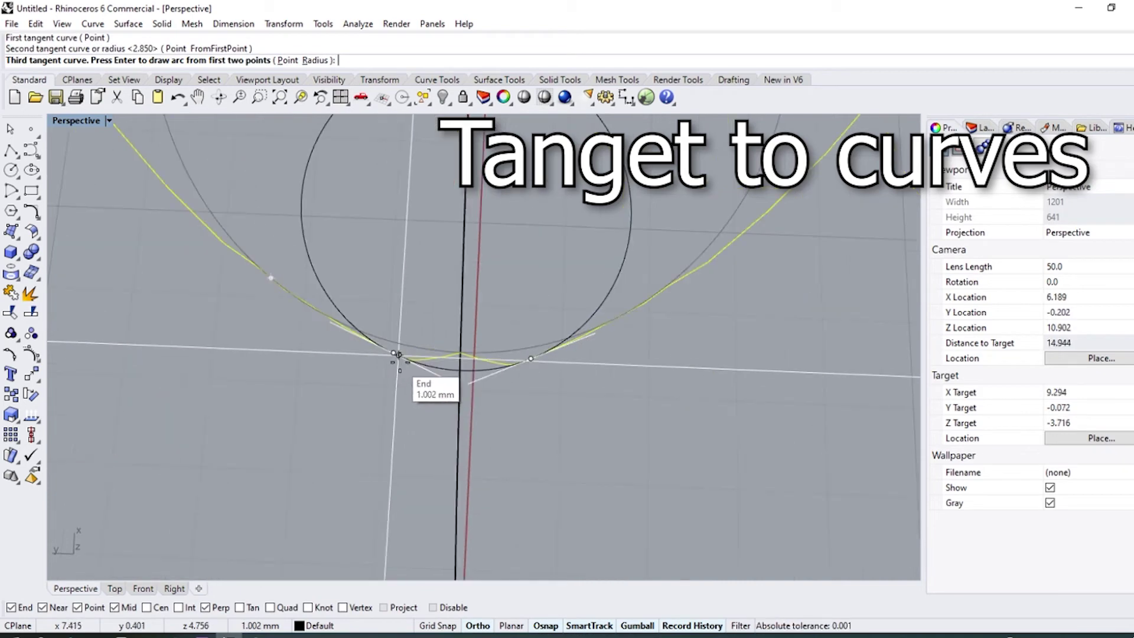
key(Return)
click(420, 405)
Trim away the heart's dented tip segment using the new tangent arc as the cutting object.
click(429, 369)
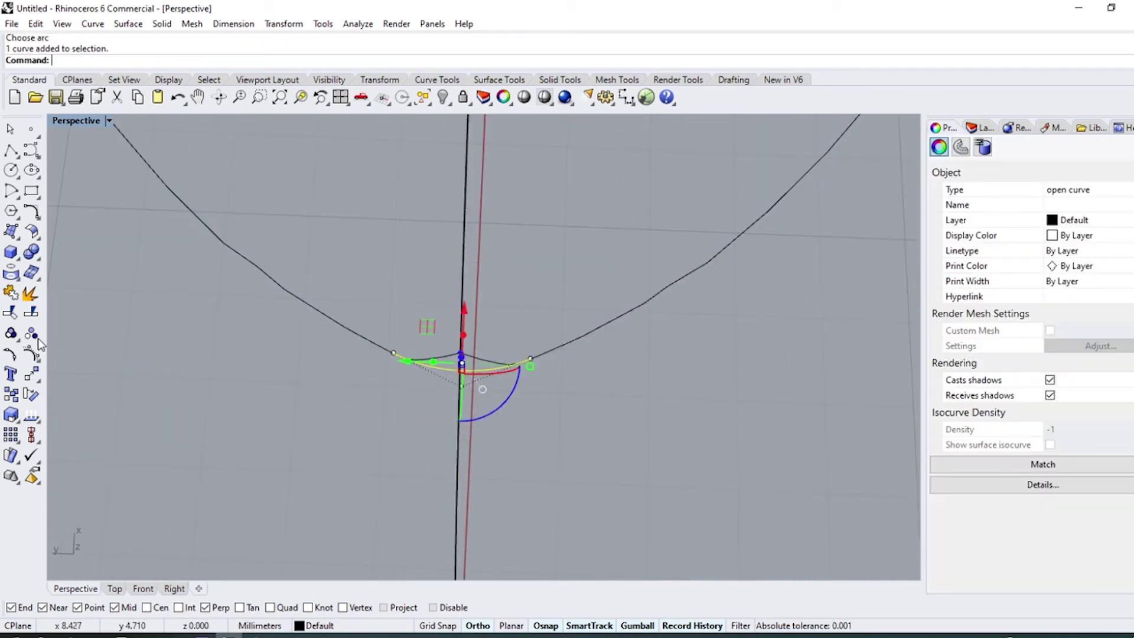
click(15, 314)
scroll(377, 339, up, 3)
click(643, 473)
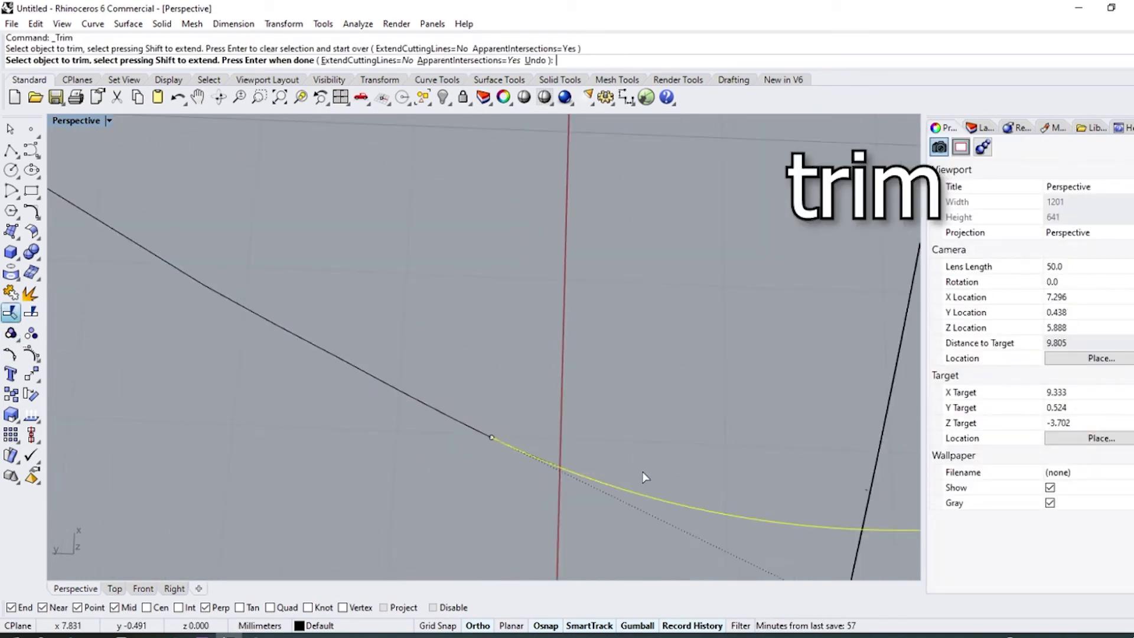
scroll(520, 394, down, 6)
scroll(543, 403, up, 6)
key(Return)
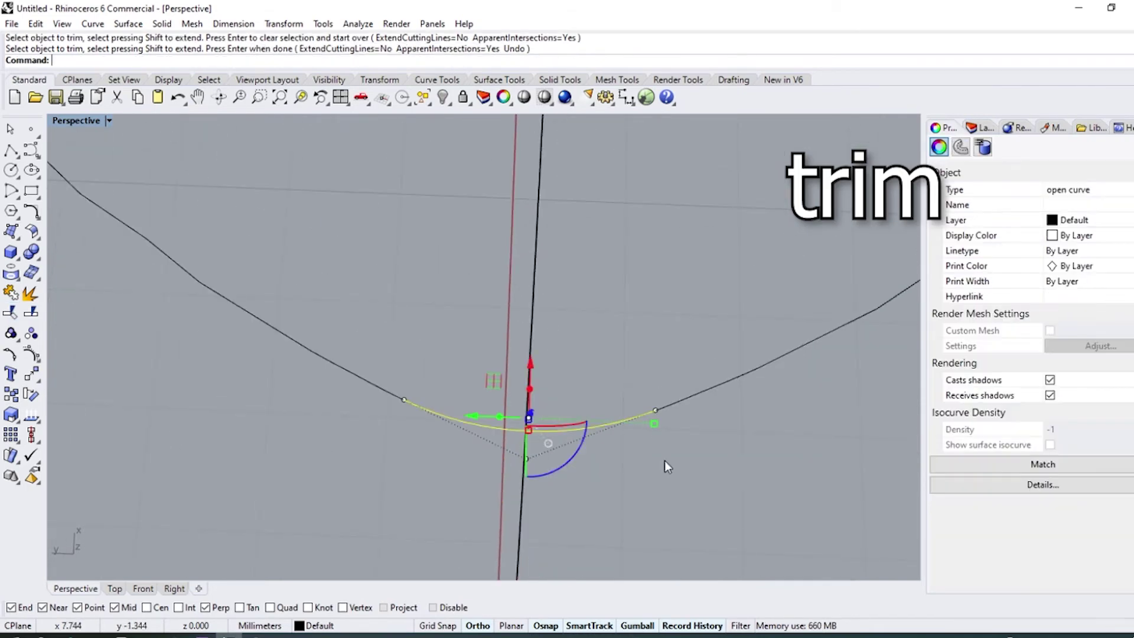
Select the heart curves with the tangent arc and join the trimmed heart and arc into one closed curve.
click(677, 406)
shift+click(607, 427)
scroll(479, 408, down, 5)
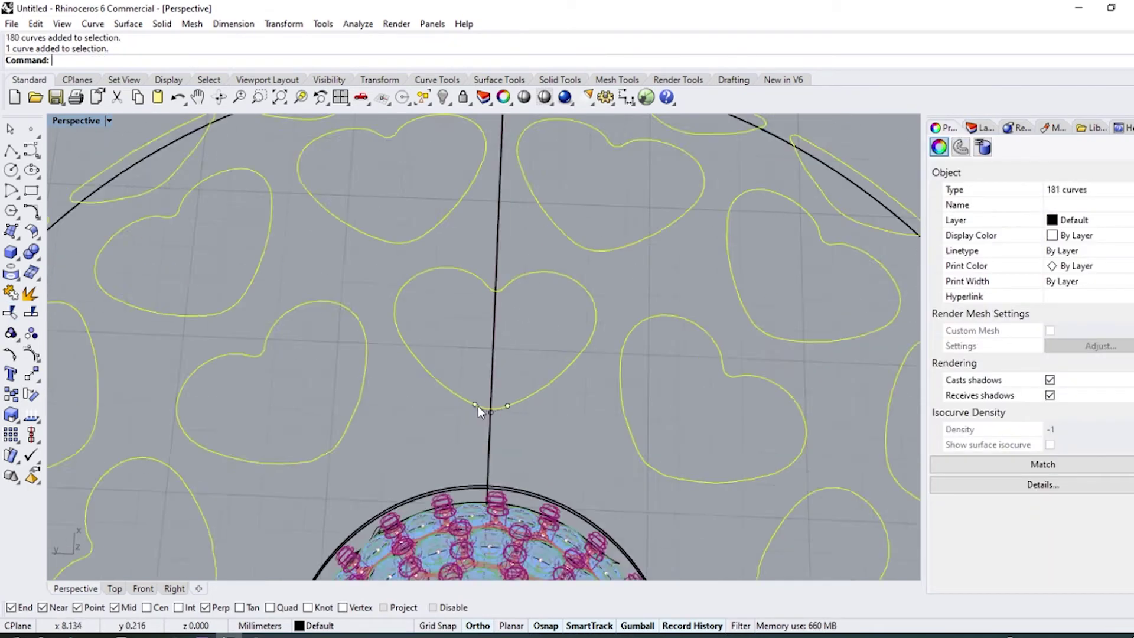
right_drag(630, 298, 532, 266)
scroll(528, 260, down, 7)
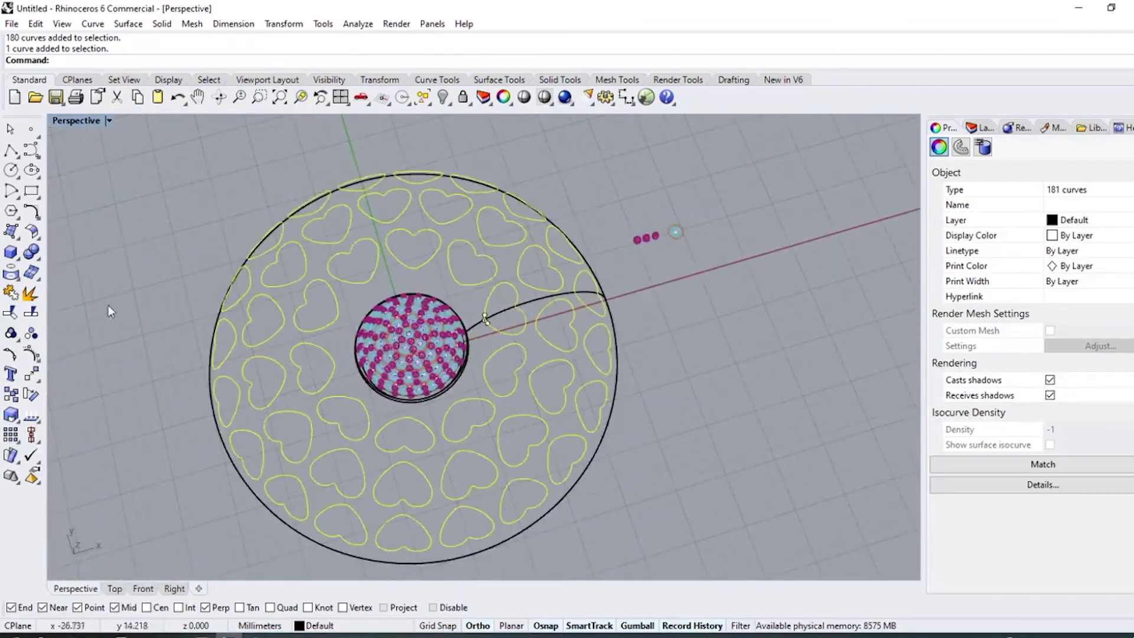
click(31, 211)
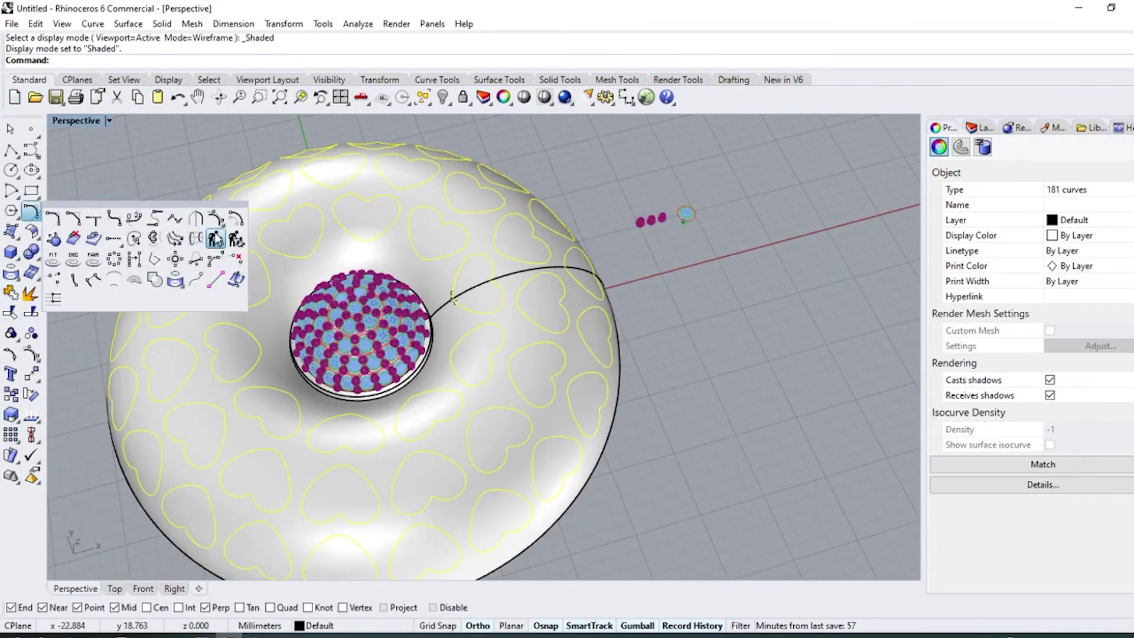
click(216, 238)
click(524, 397)
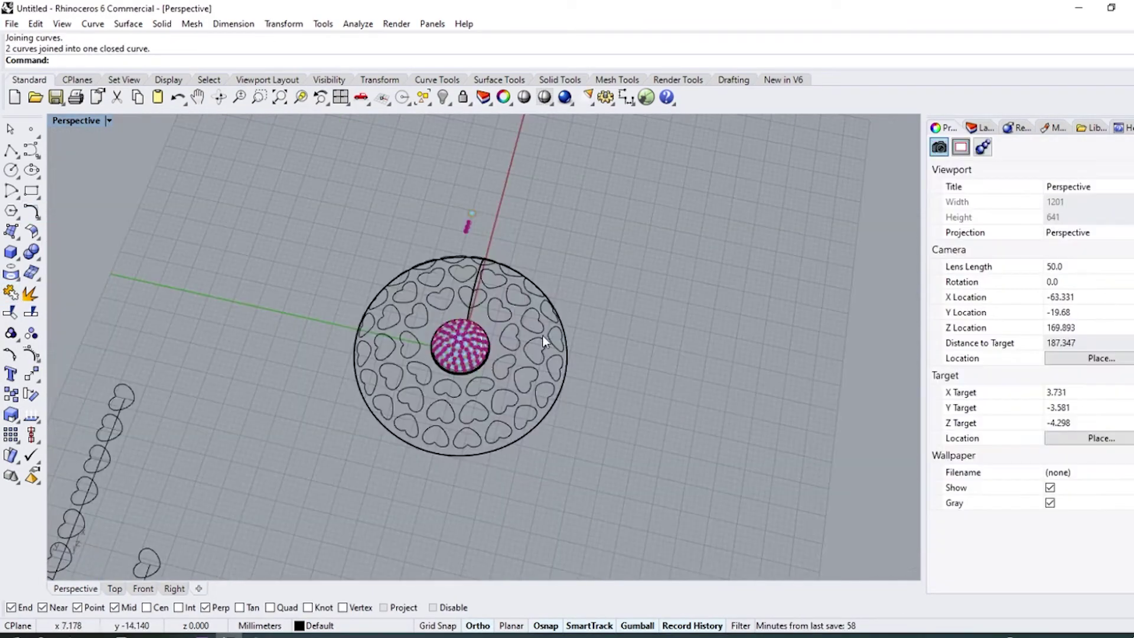
Show the doughnut in Shaded display and group all the heart curves lying on its surface.
scroll(542, 336, up, 3)
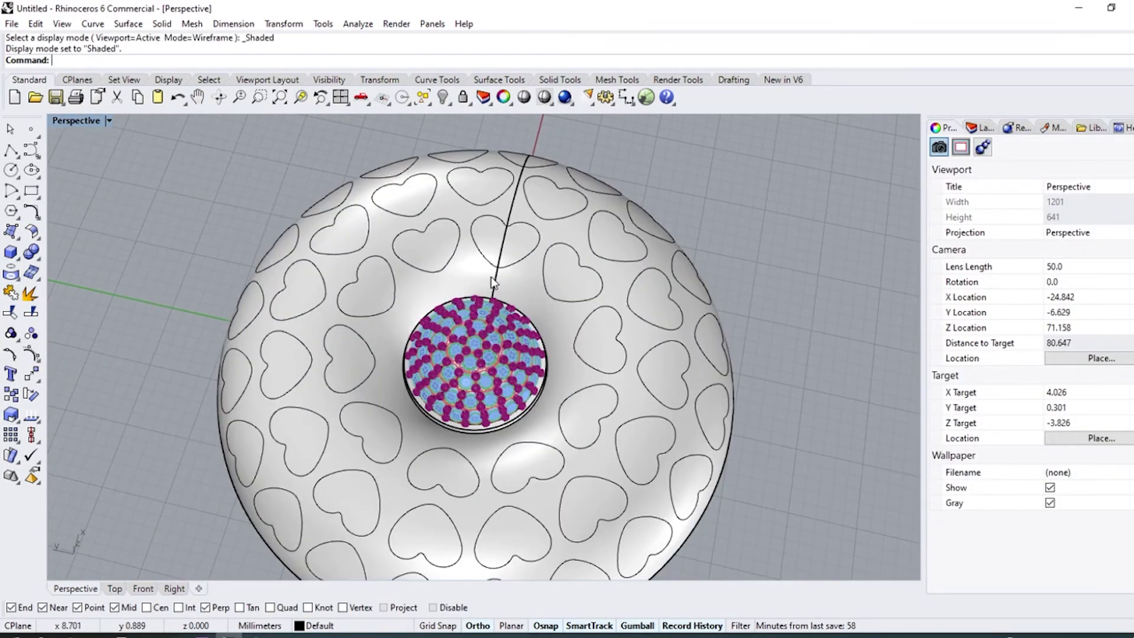
click(491, 276)
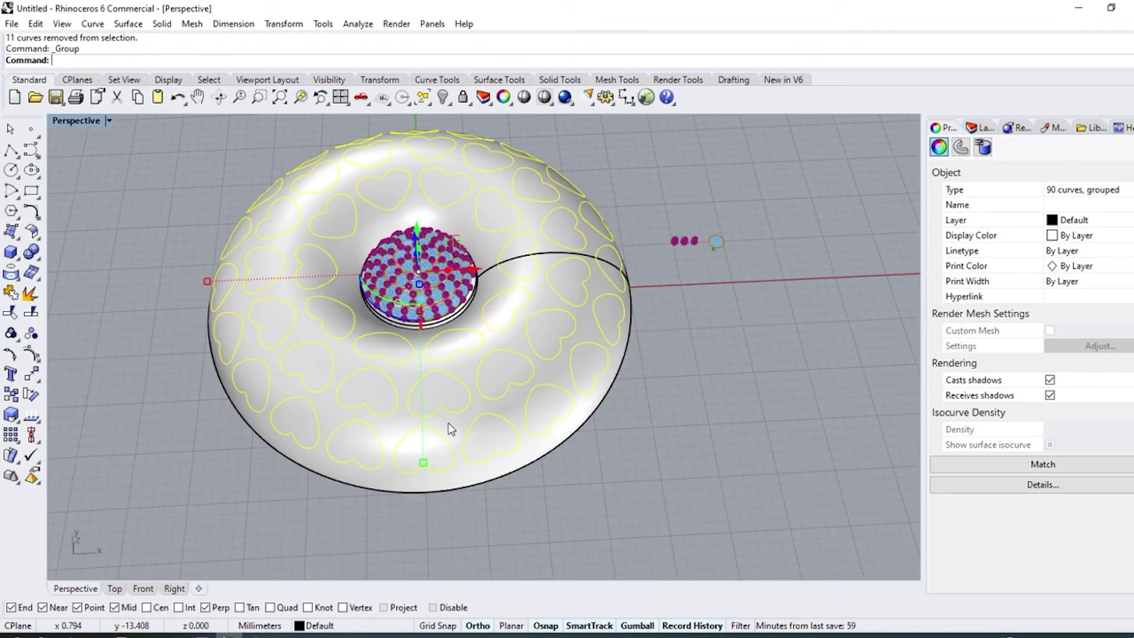
Split the doughnut surface with the grouped heart curves and delete the heart-shaped pieces.
scroll(449, 428, up, 3)
click(350, 365)
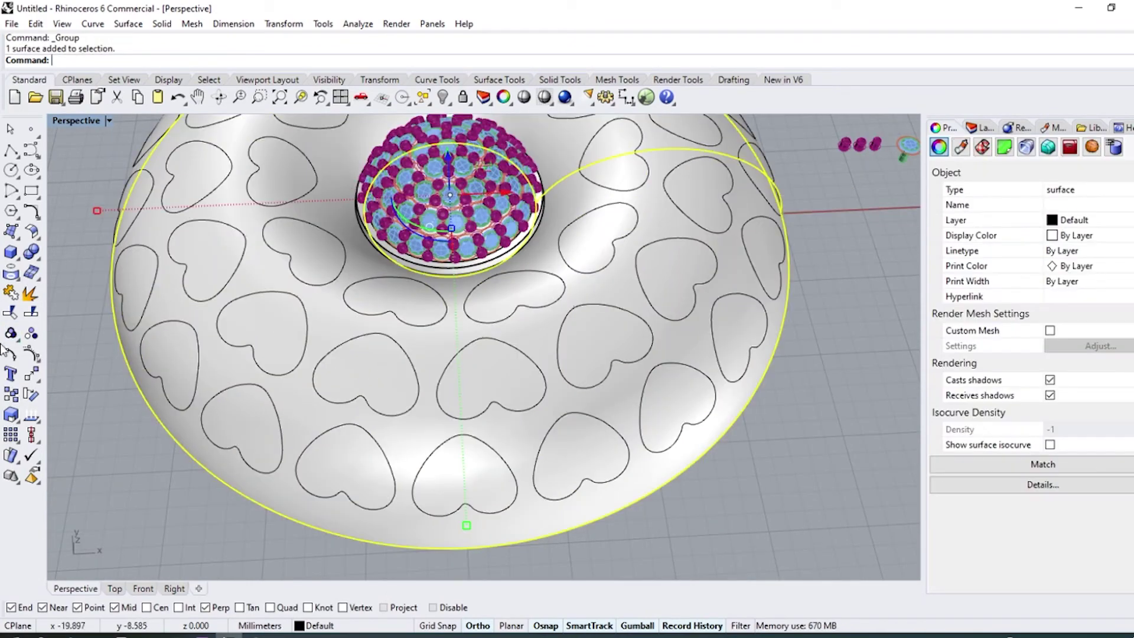
click(31, 313)
click(361, 347)
key(Return)
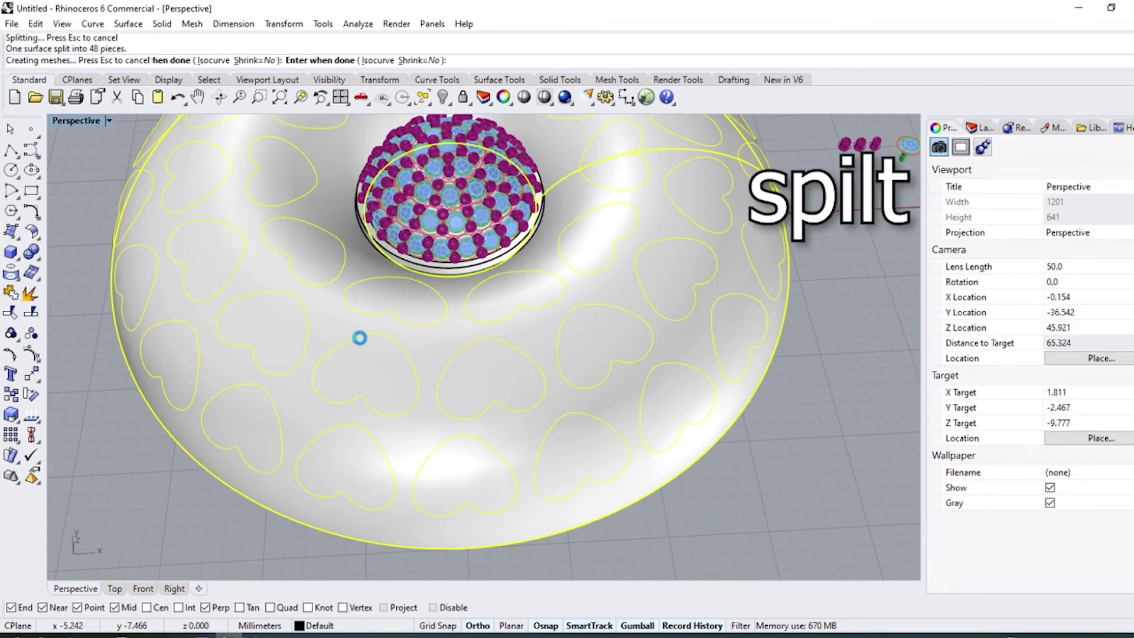
key(Delete)
Offset the perforated doughnut surface by 0.5 mm as a solid with round corners, deleting the input surface.
right_drag(531, 380, 473, 236)
click(597, 288)
key(Return)
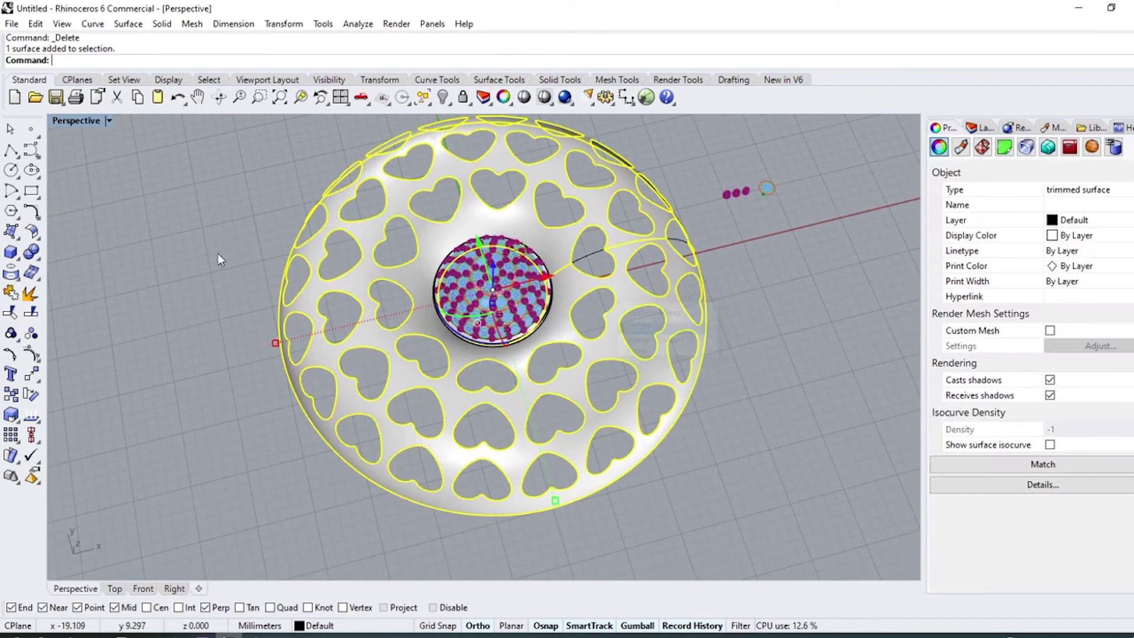
click(34, 234)
click(76, 269)
click(418, 253)
click(444, 241)
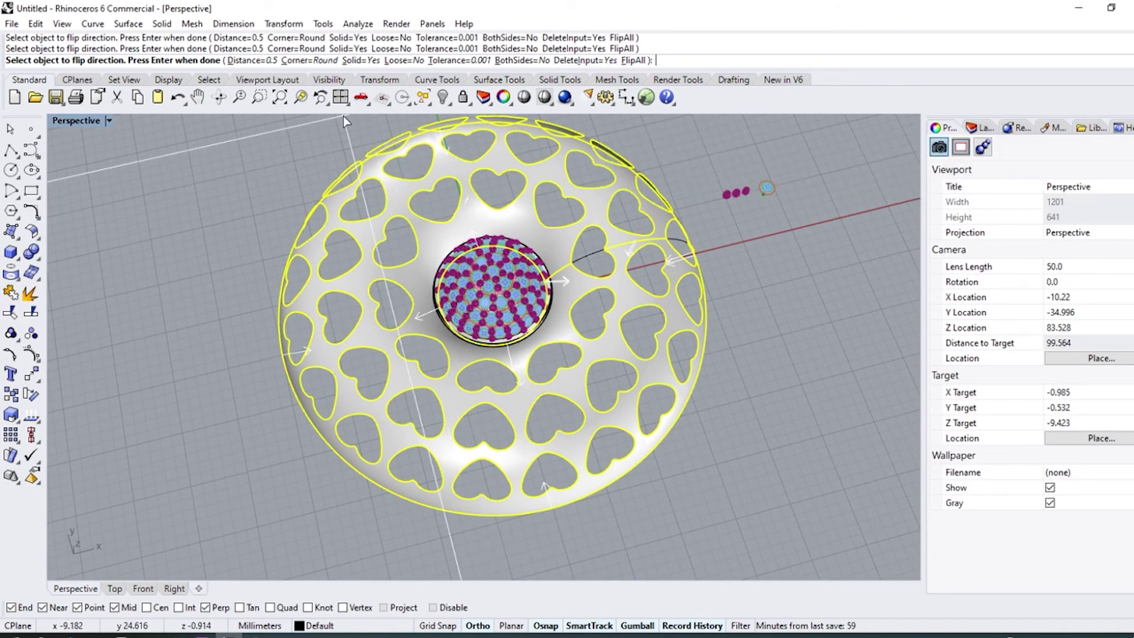
key(Return)
Extrude the closed curve around the doughnut's outer base edge by 2 mm, with both-sides and solid turned off.
right_drag(666, 304, 641, 107)
right_drag(471, 197, 544, 367)
click(544, 367)
click(596, 406)
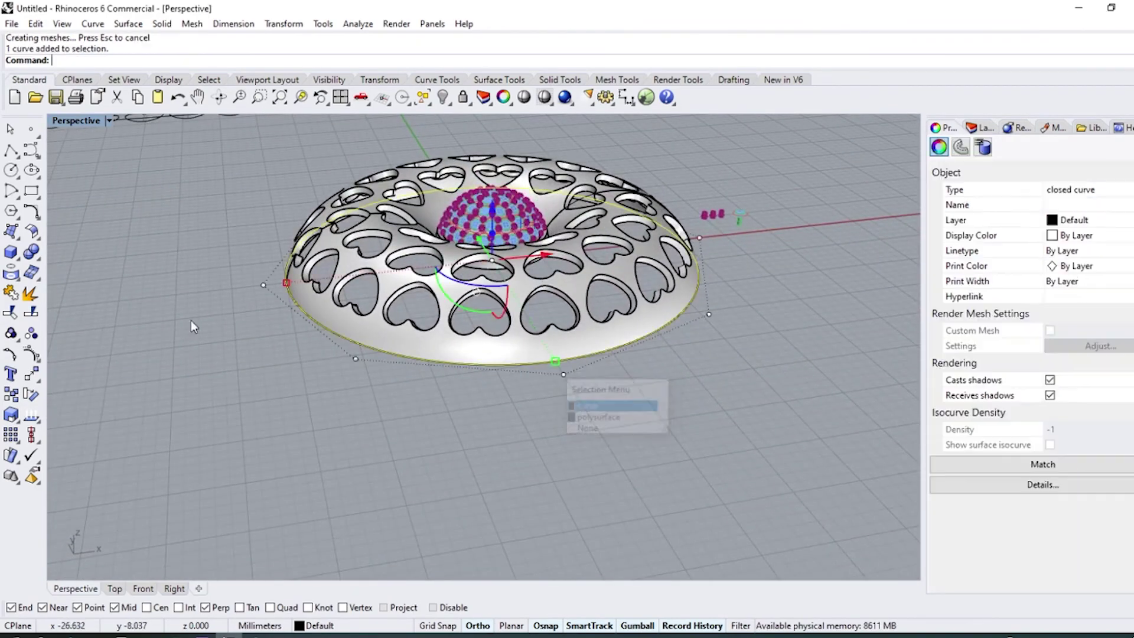
click(21, 264)
click(51, 299)
click(201, 61)
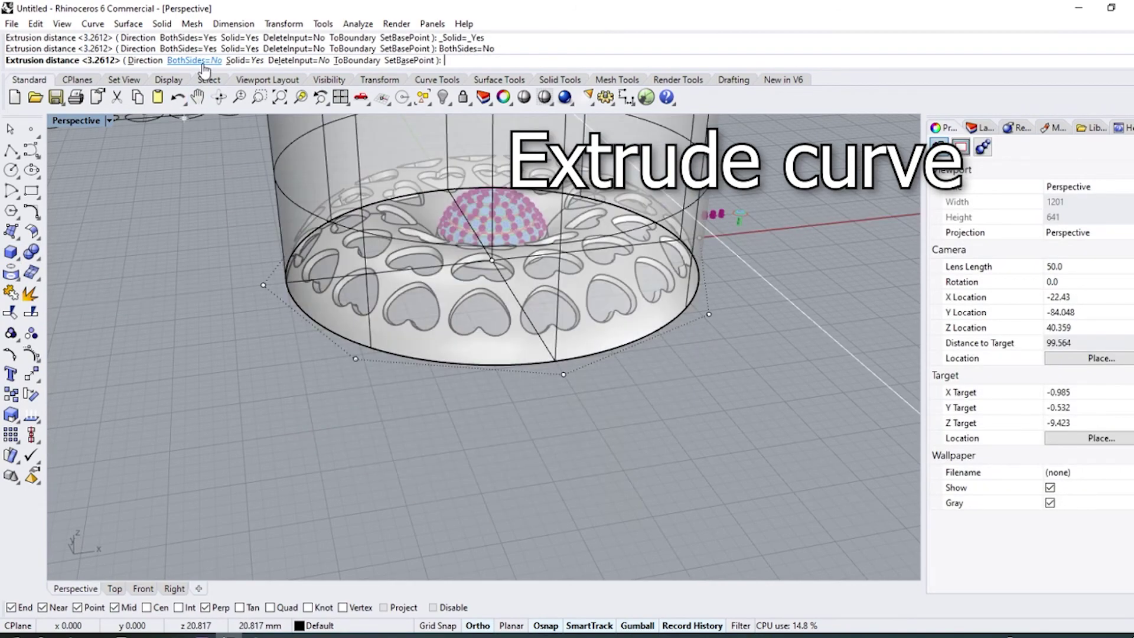
click(245, 60)
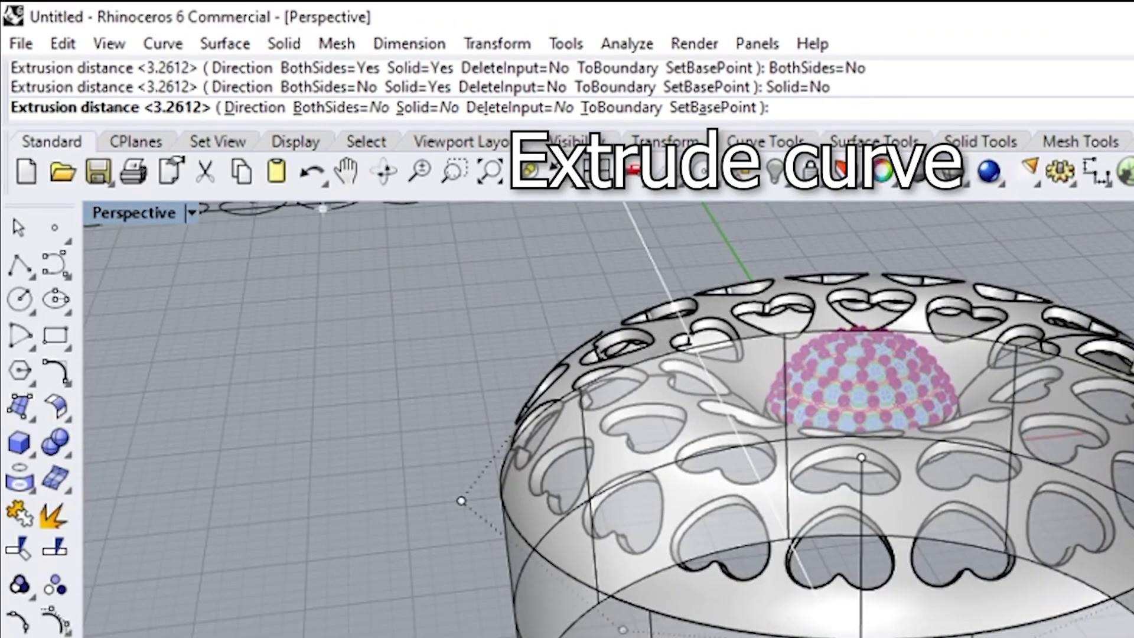
text(2)
key(Return)
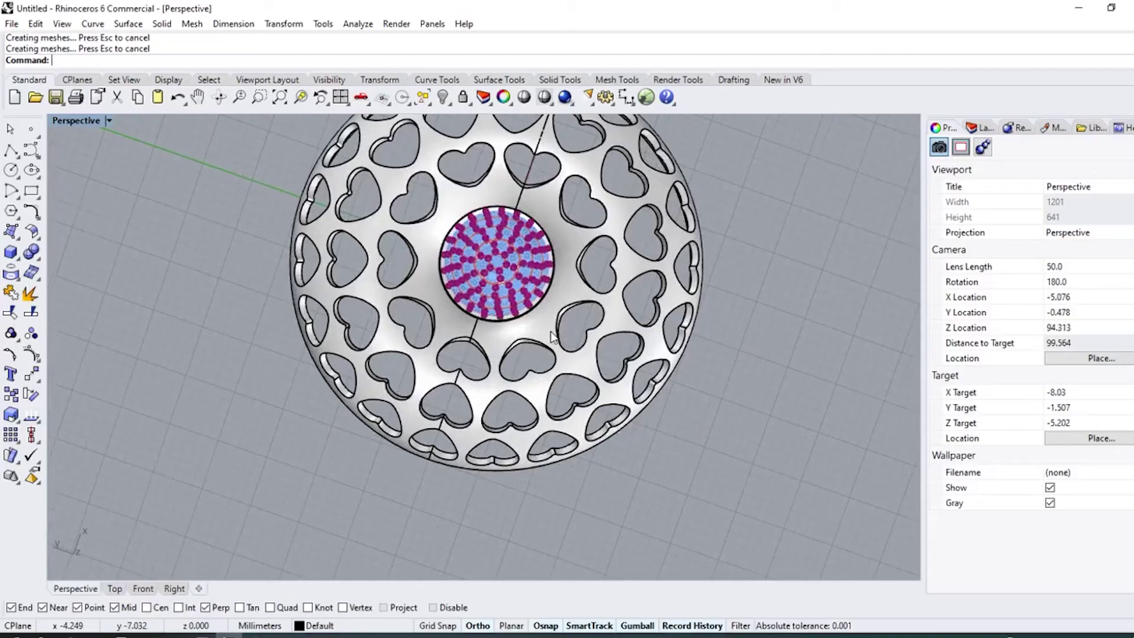
scroll(963, 580, down, 3)
scroll(931, 618, up, 8)
mouse_move(532, 352)
right_down()
mouse_move(569, 232)
mouse_move(553, 194)
mouse_move(512, 186)
mouse_move(526, 348)
right_up()
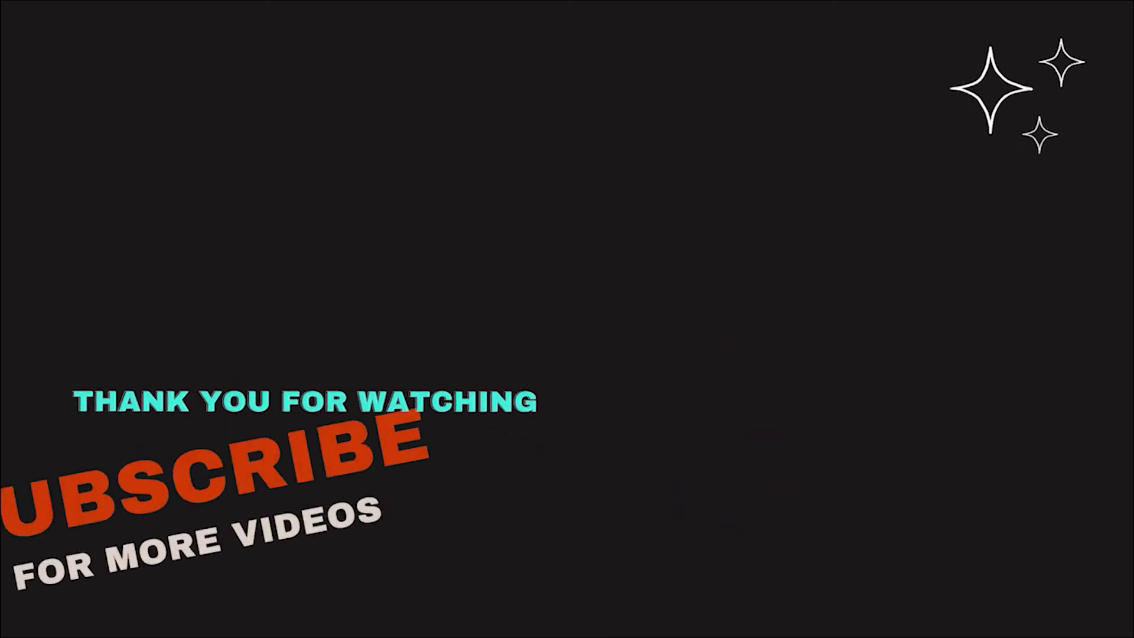